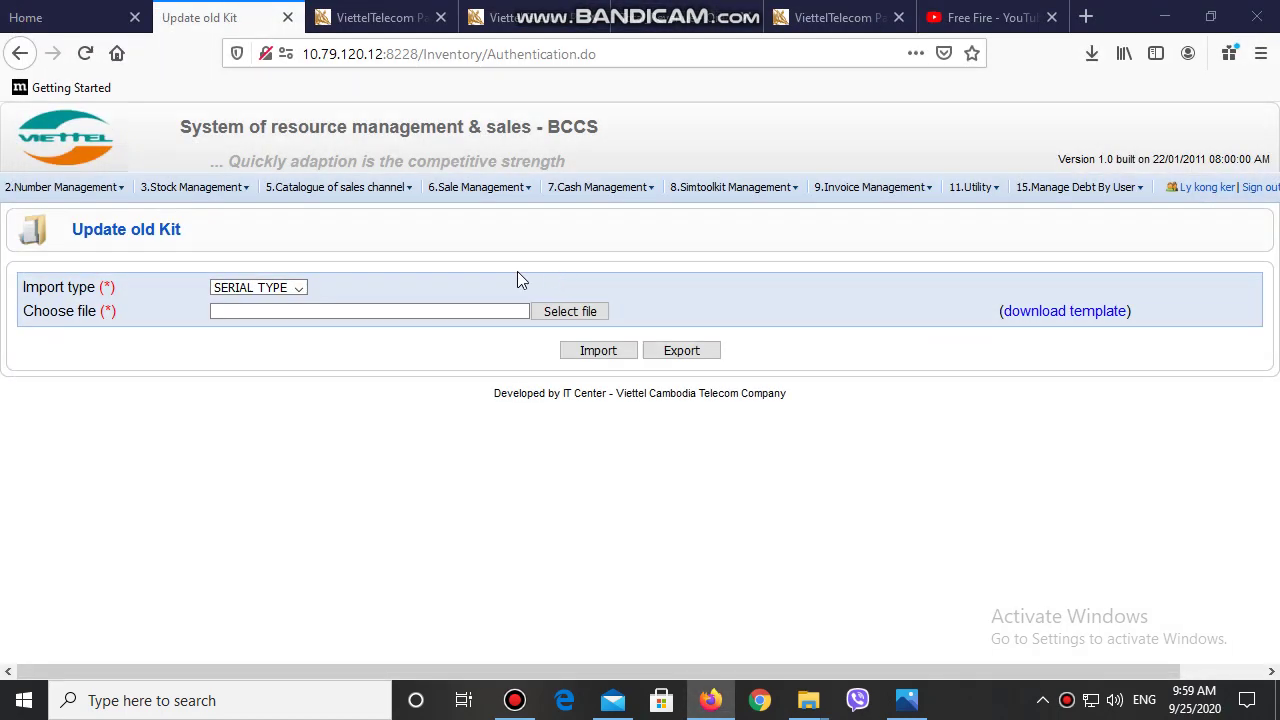
pyautogui.click(299, 270)
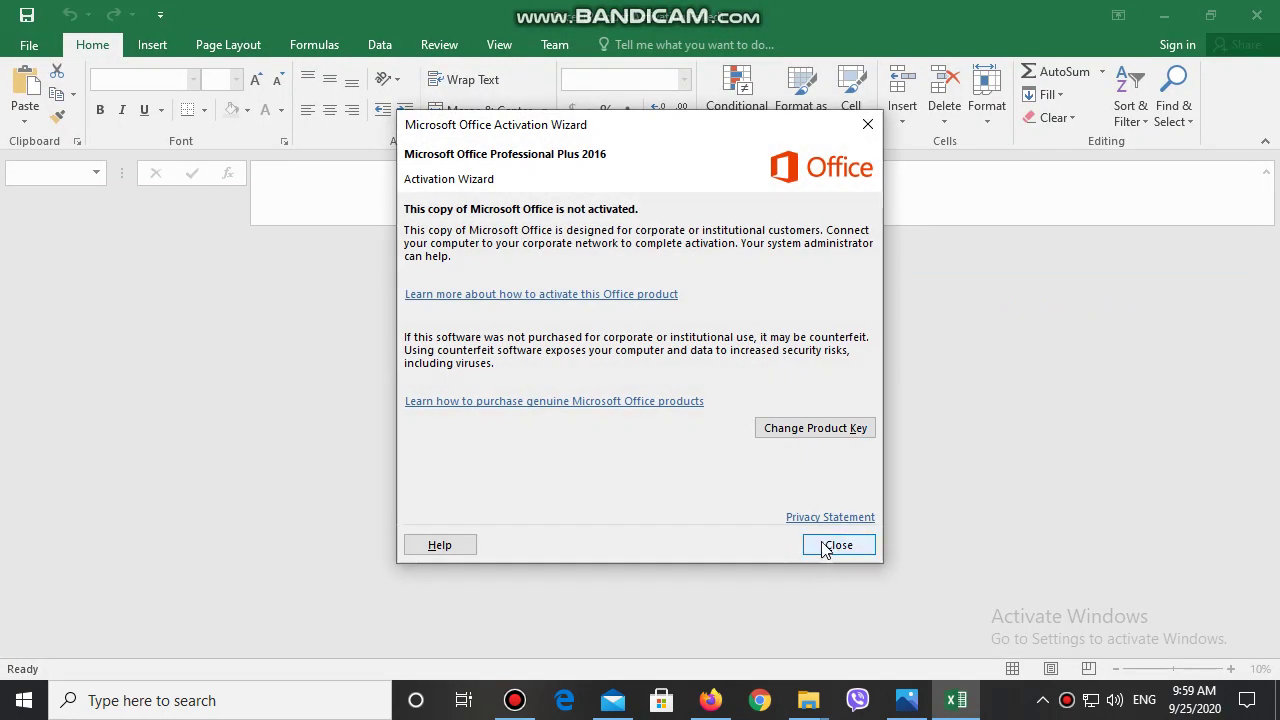
pyautogui.click(827, 545)
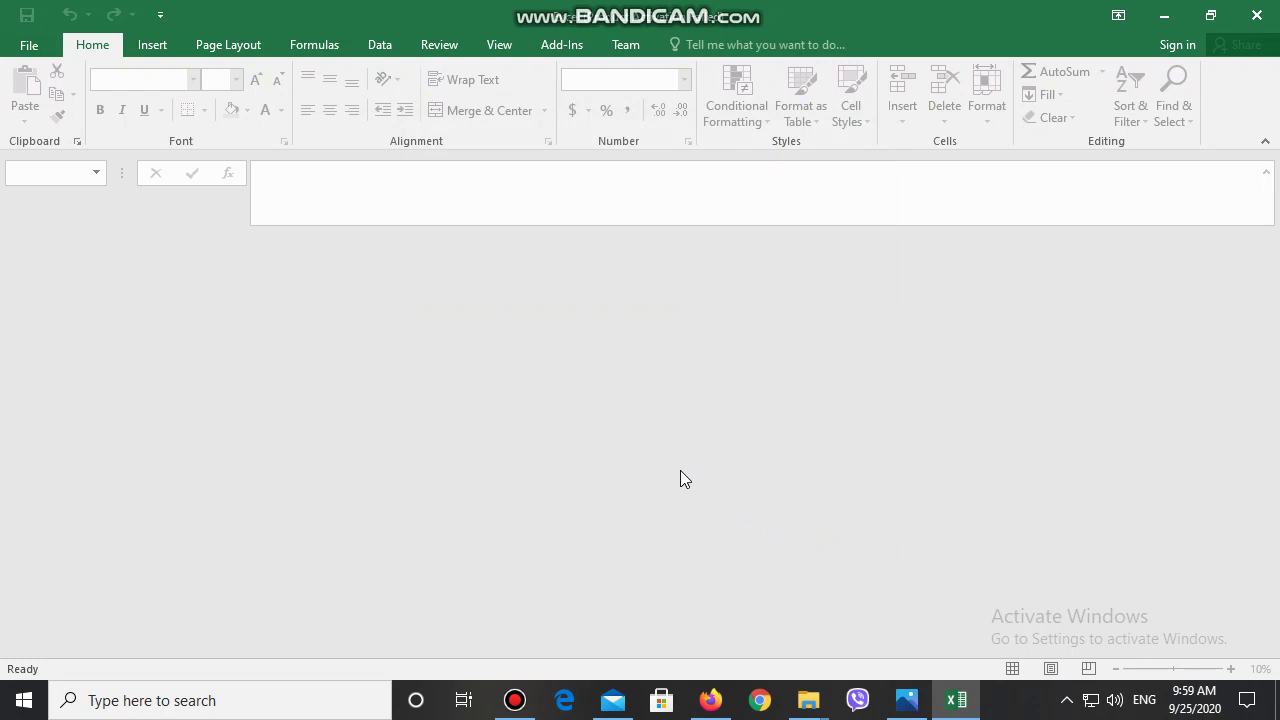
pyautogui.click(535, 357)
pyautogui.click(1257, 15)
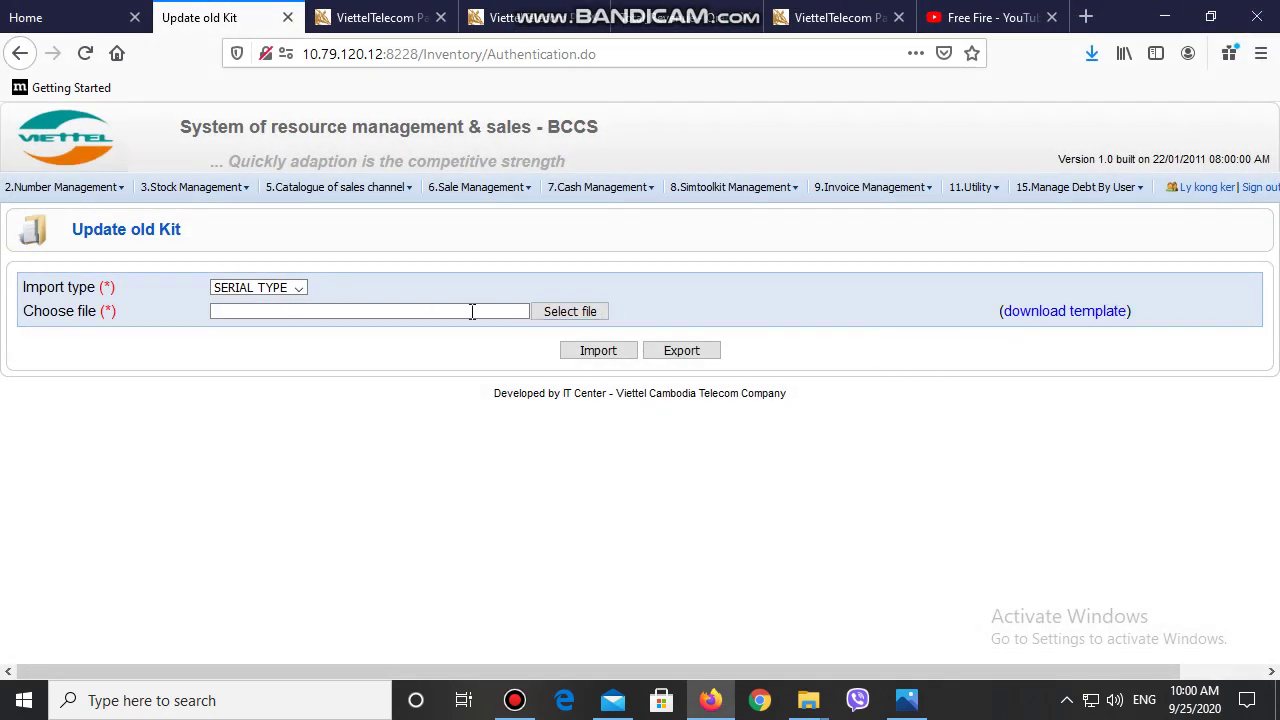
# Download the serial import template importOldSerial.xls, open it in Excel 2016 and enable editing.
pyautogui.click(1090, 314)
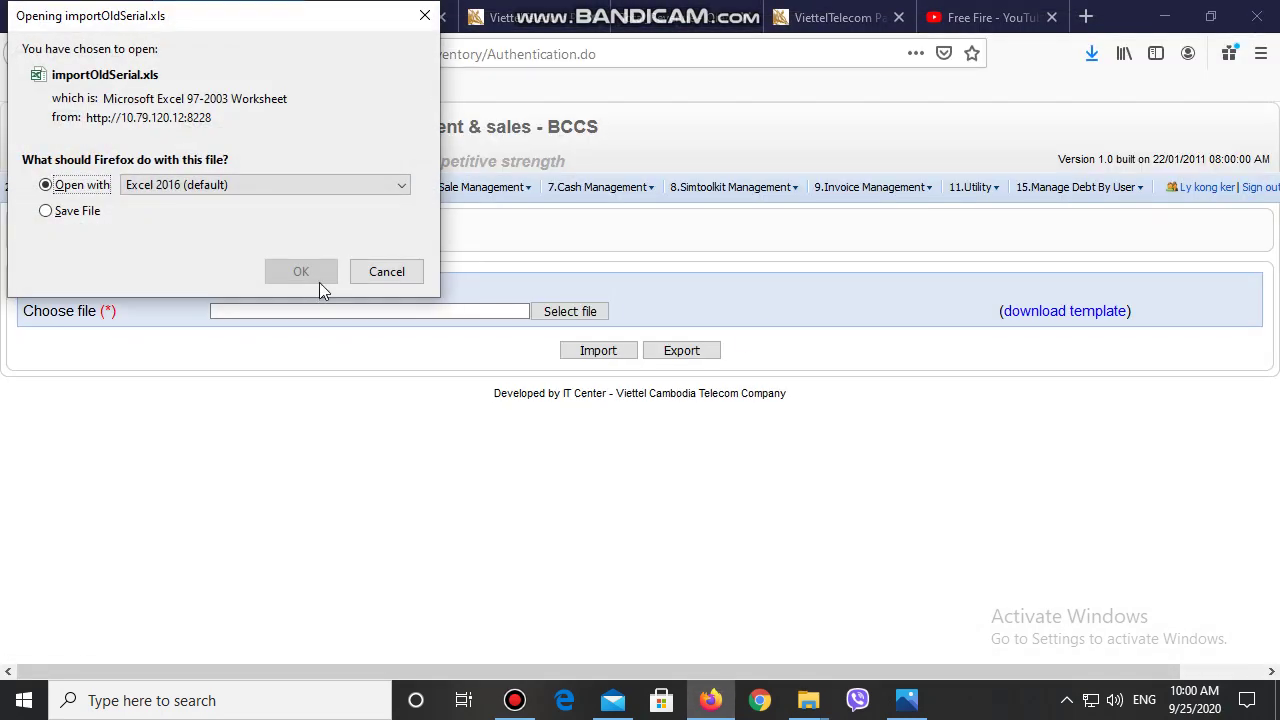
pyautogui.click(294, 272)
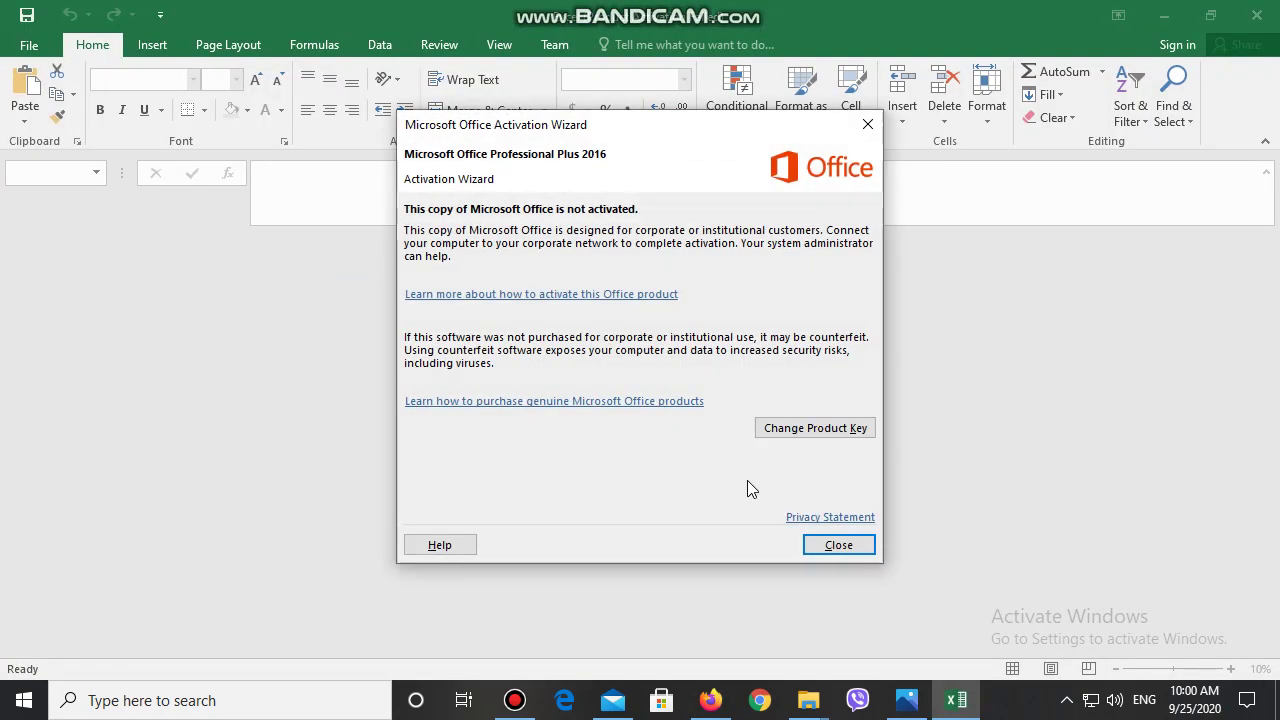
pyautogui.click(827, 546)
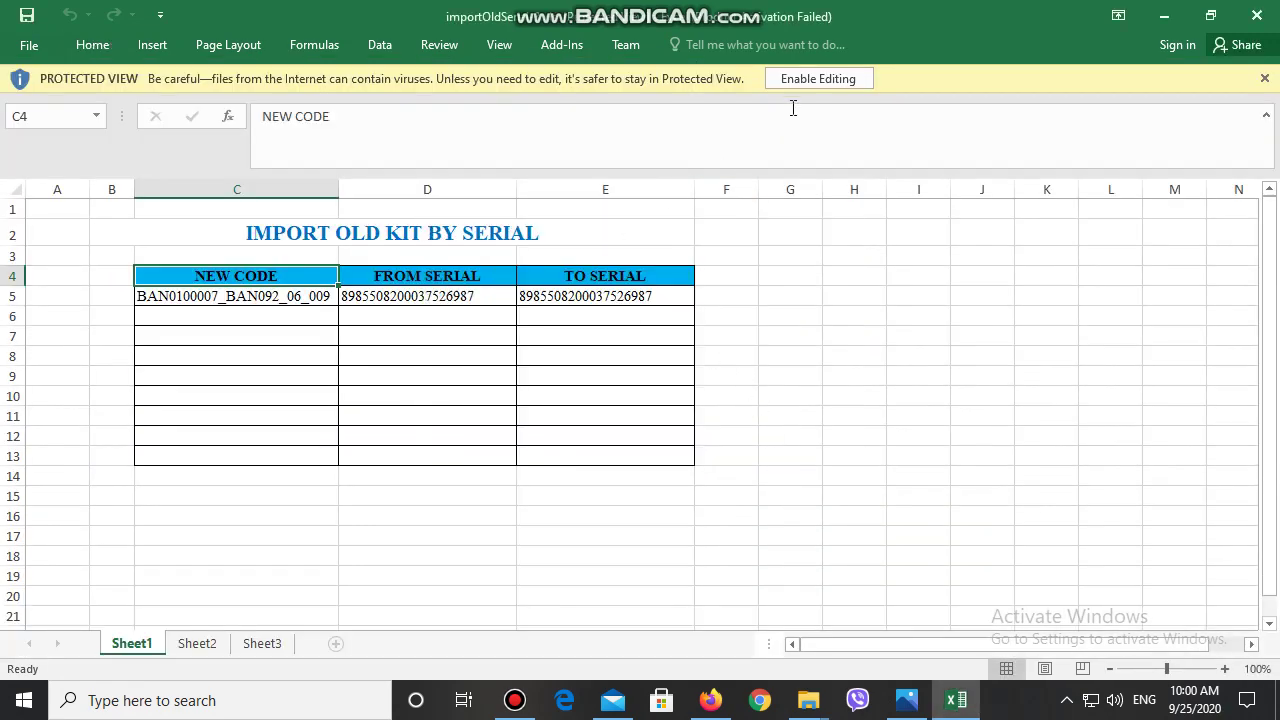
pyautogui.click(803, 80)
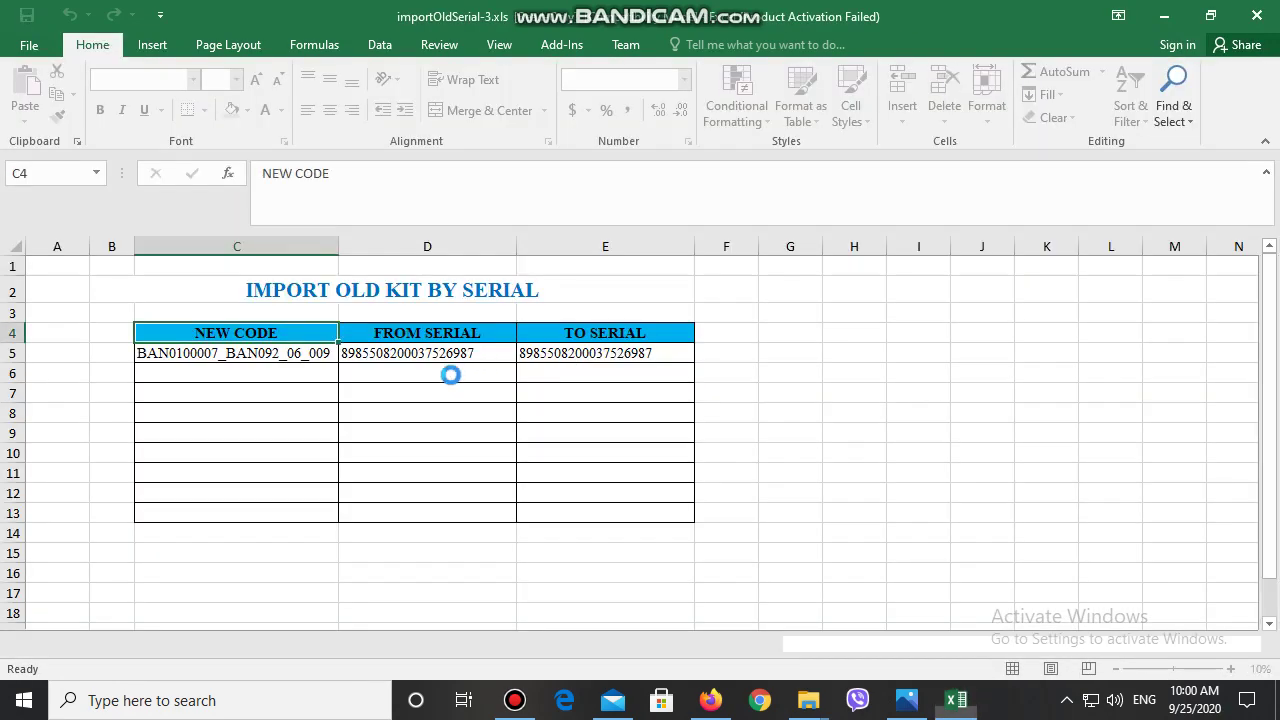
pyautogui.doubleClick(497, 353)
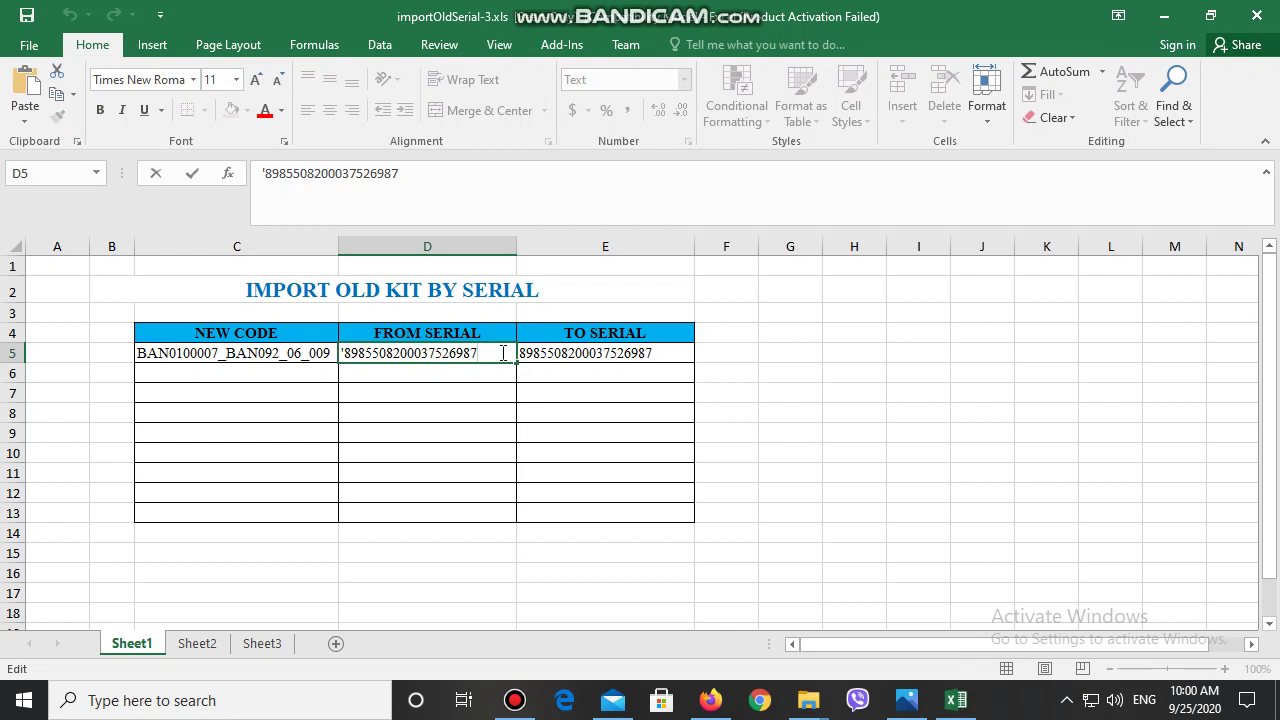
pyautogui.press('BackSpace')
pyautogui.press('BackSpace')
pyautogui.press('BackSpace')
pyautogui.press('BackSpace')
pyautogui.press('BackSpace')
pyautogui.press('BackSpace')
pyautogui.press('BackSpace')
pyautogui.press('BackSpace')
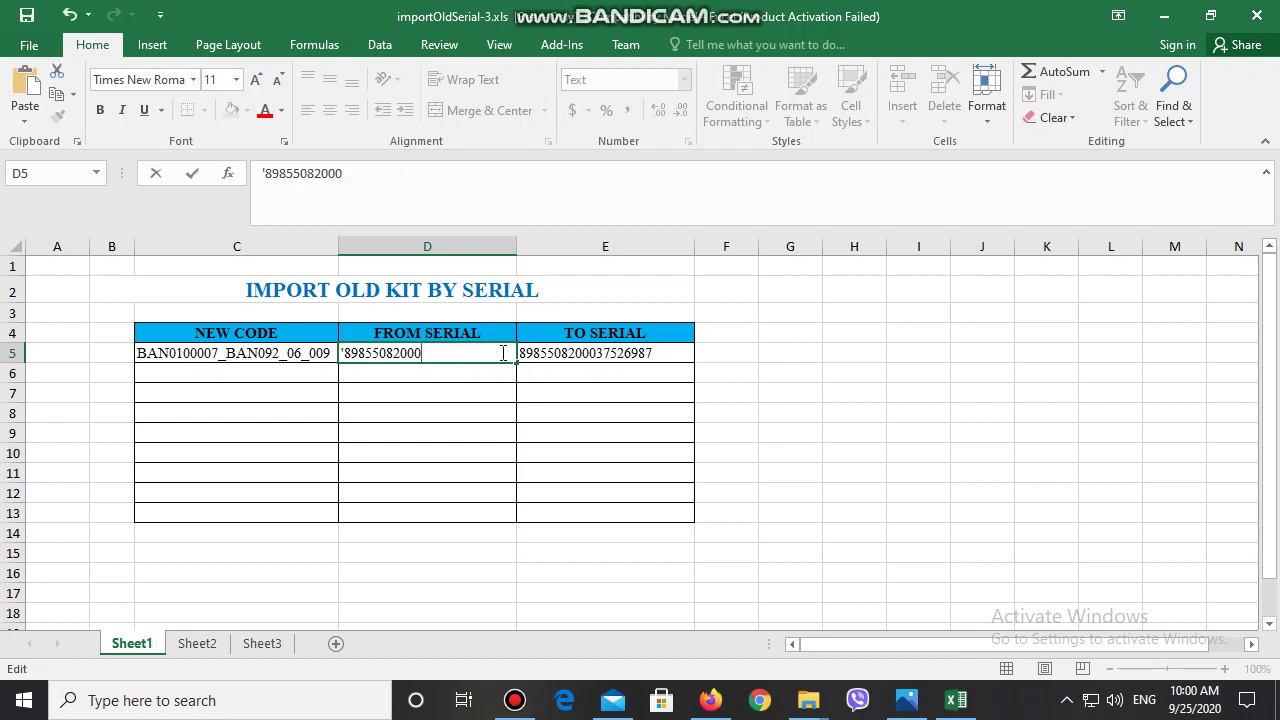
pyautogui.write('93026700')
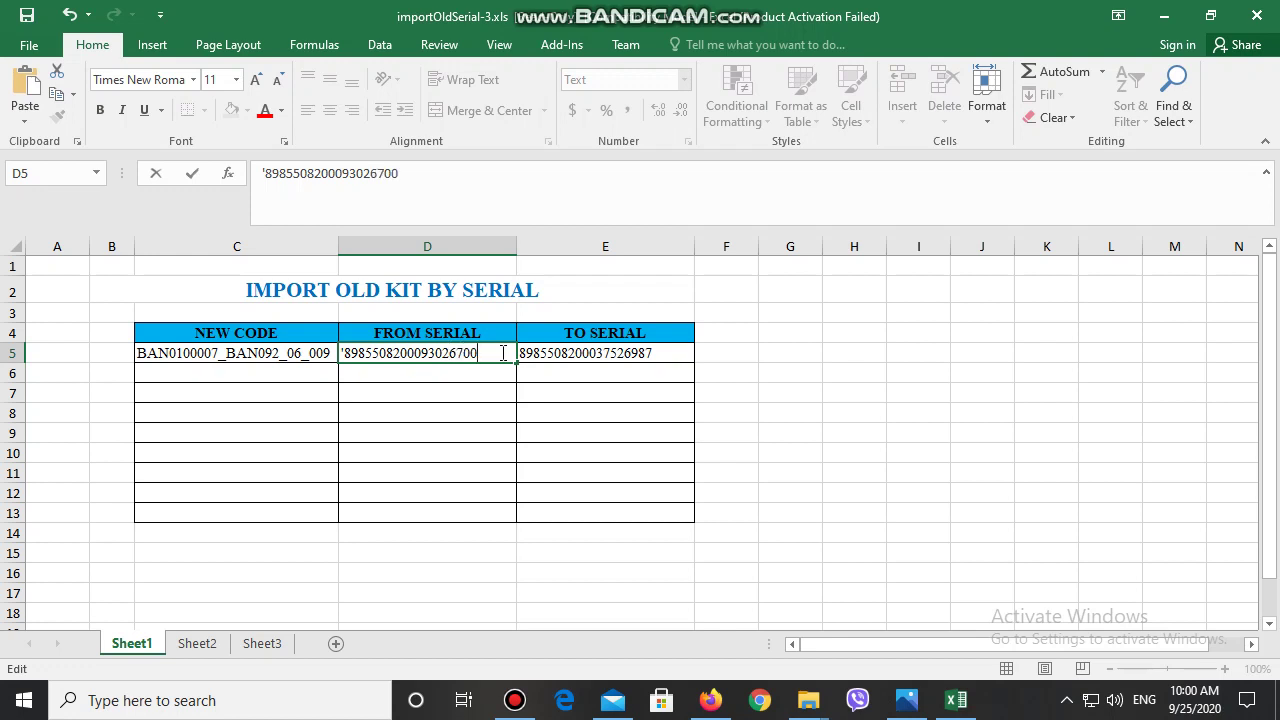
pyautogui.click(770, 386)
pyautogui.click(460, 355)
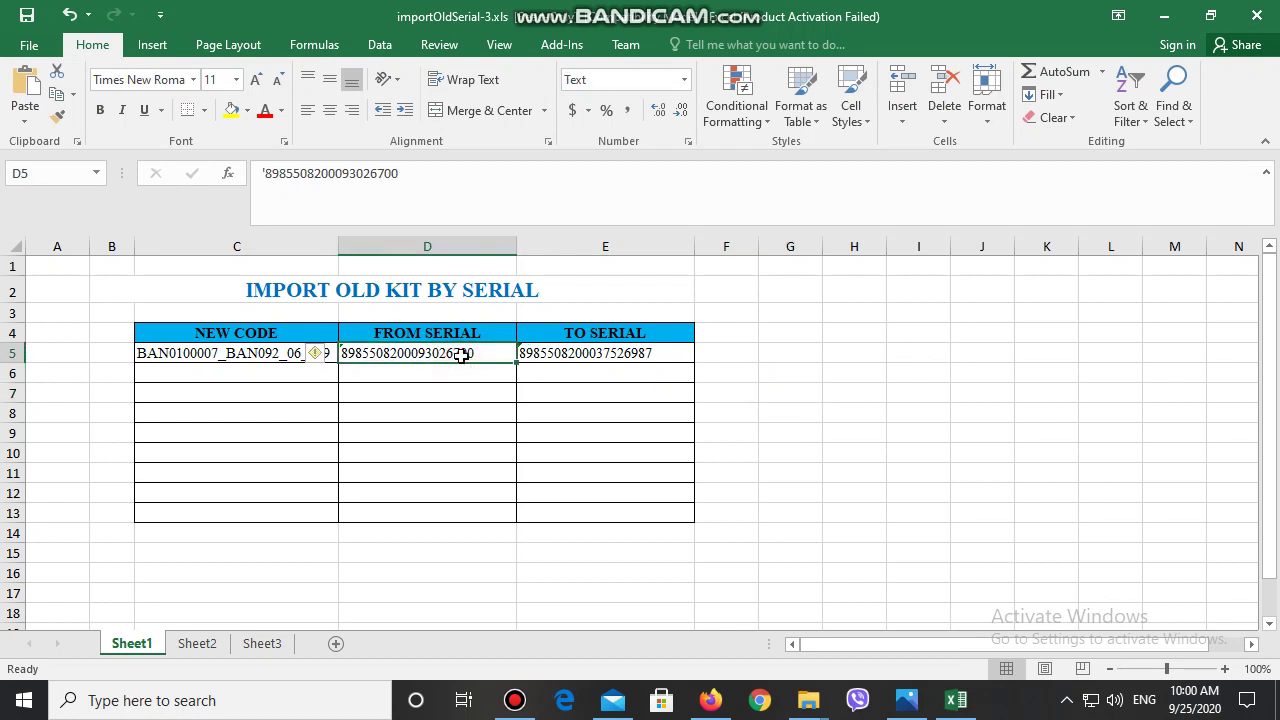
pyautogui.hotkey('ctrl', 'c')
pyautogui.click(600, 352)
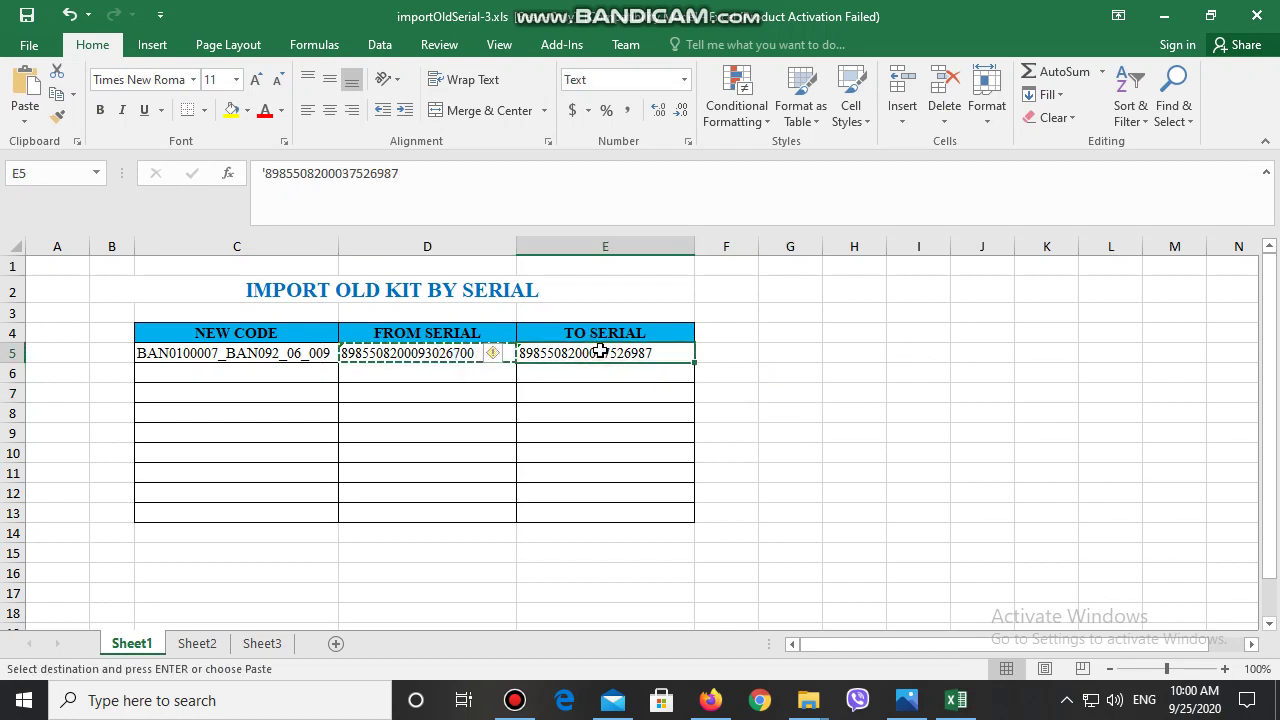
pyautogui.hotkey('ctrl', 'v')
pyautogui.doubleClick(668, 350)
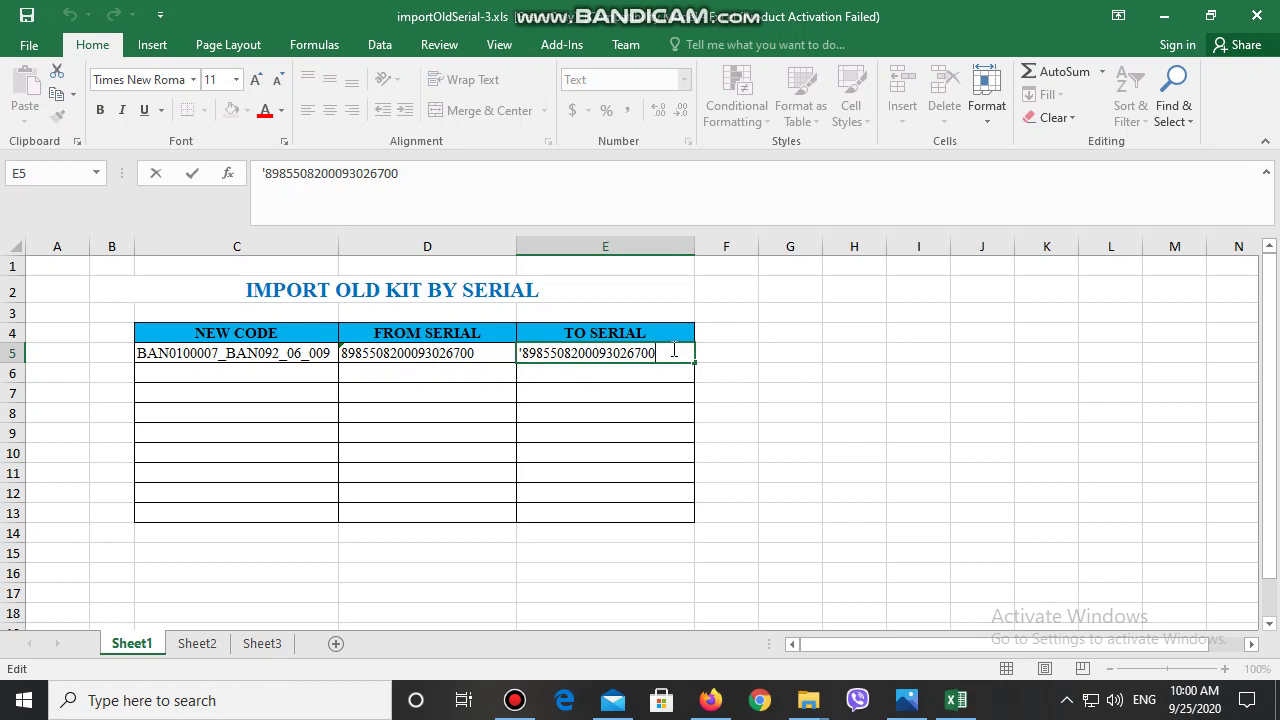
pyautogui.press('BackSpace')
pyautogui.press('BackSpace')
pyautogui.press('BackSpace')
pyautogui.write('887')
pyautogui.press('Return')
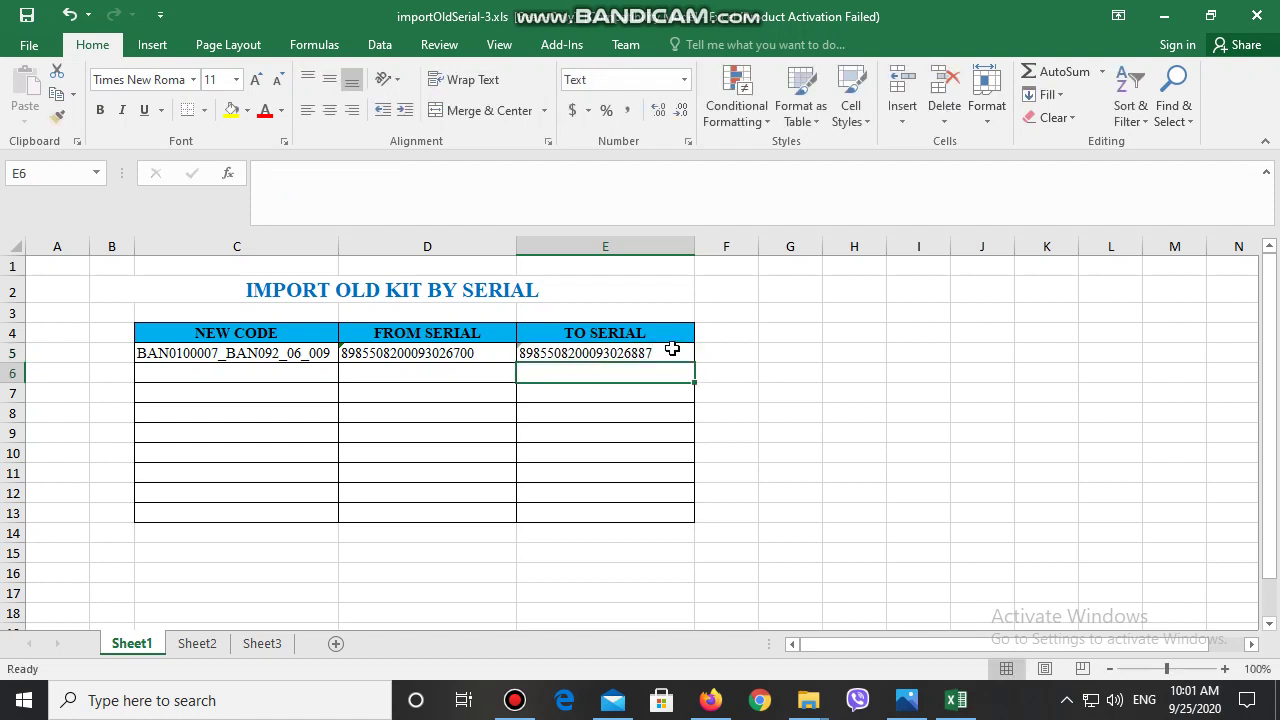
pyautogui.click(786, 409)
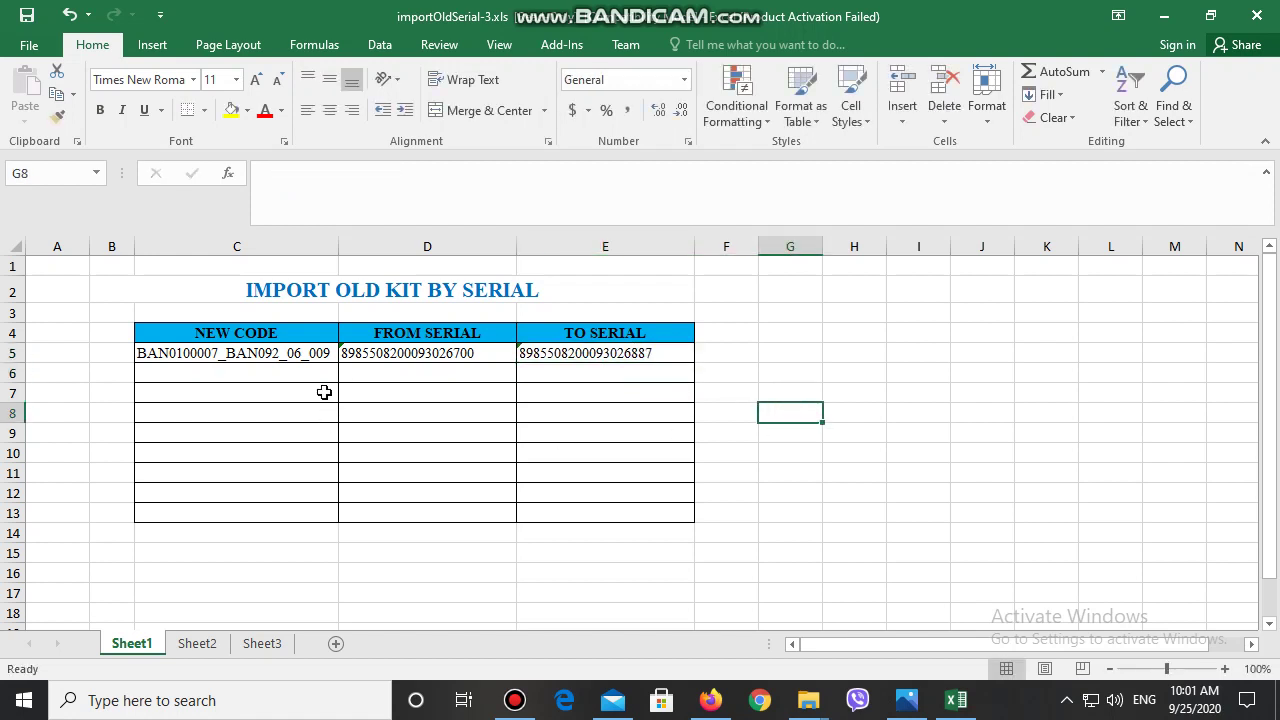
# Start saving the edited template as a new copy in the Bundle folder under 9 September.
pyautogui.hotkey('ctrl', 's')
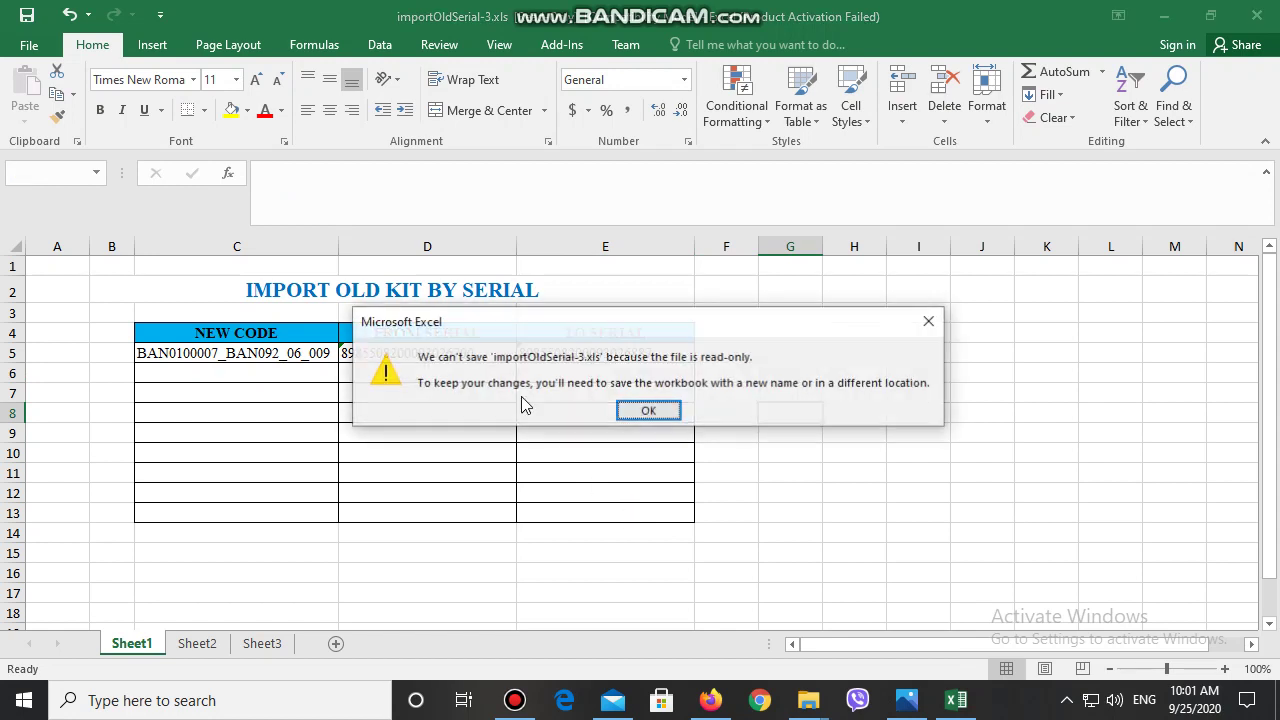
pyautogui.click(642, 410)
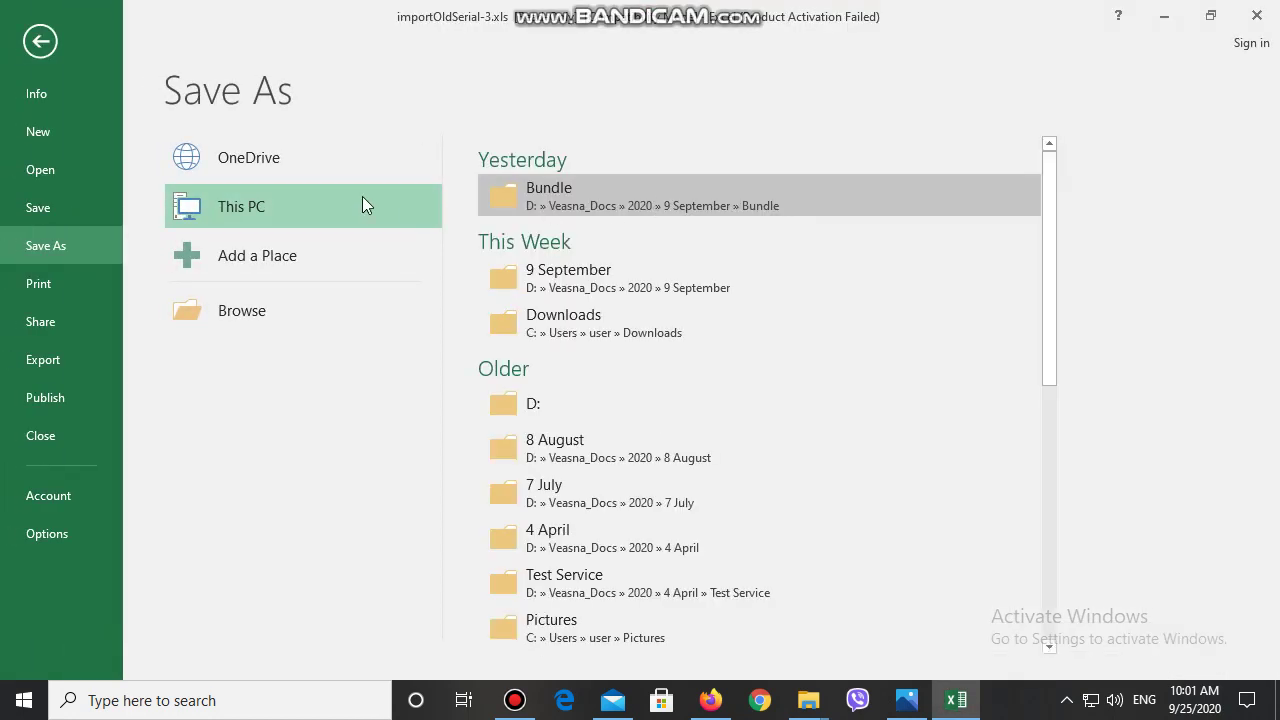
pyautogui.click(544, 196)
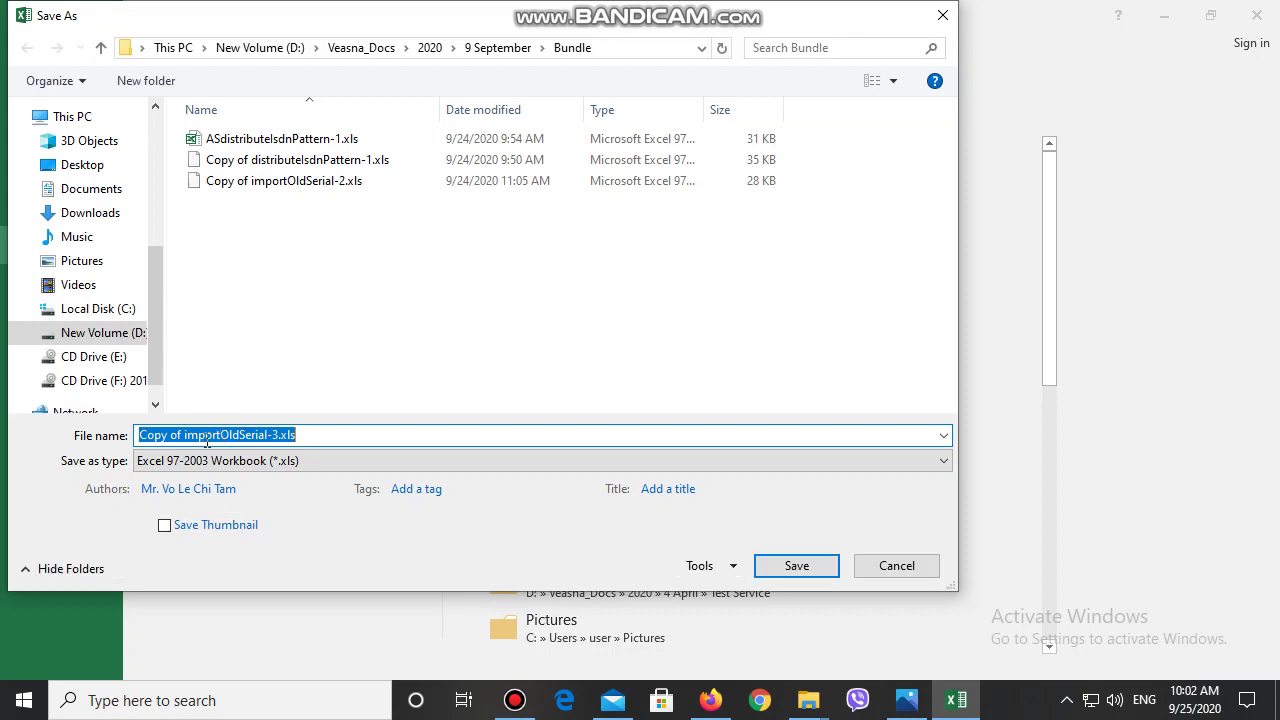
# Name the workbook copy Sim Free_importOldSerial-3.xls and save it as an Excel 97-2003 Workbook.
pyautogui.doubleClick(180, 435)
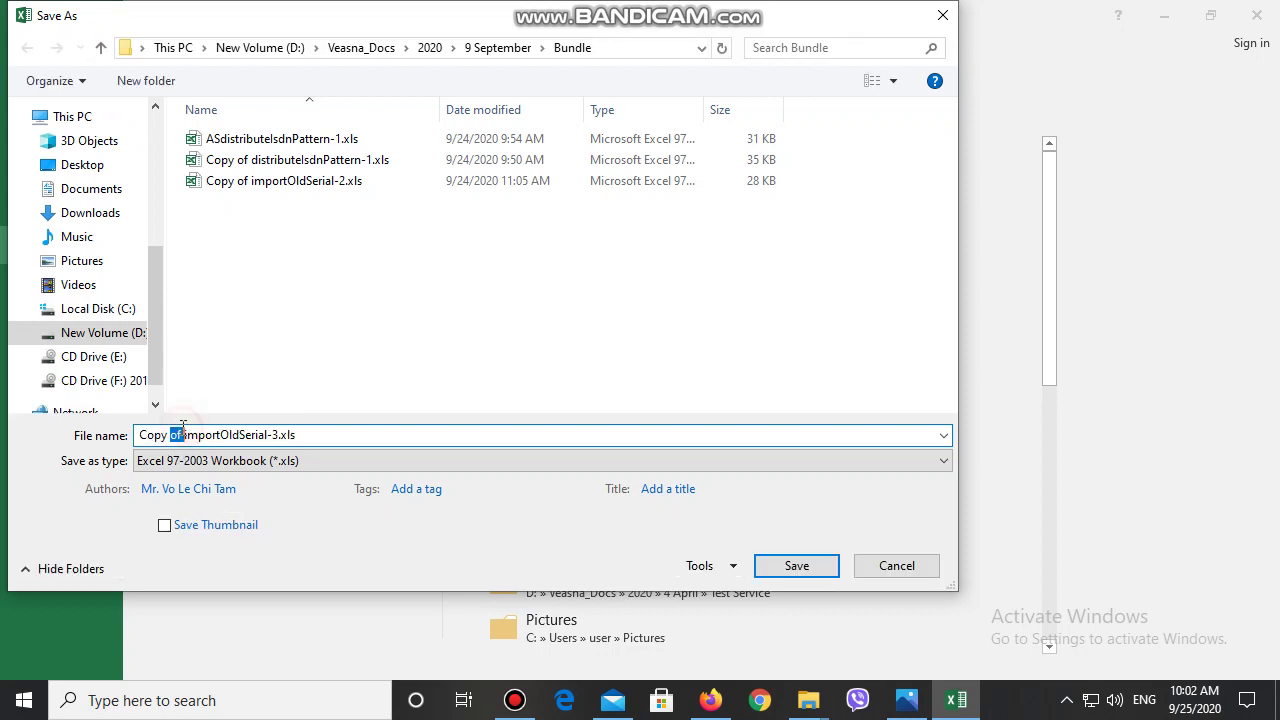
pyautogui.press('BackSpace')
pyautogui.press('BackSpace')
pyautogui.press('BackSpace')
pyautogui.press('BackSpace')
pyautogui.press('BackSpace')
pyautogui.press('BackSpace')
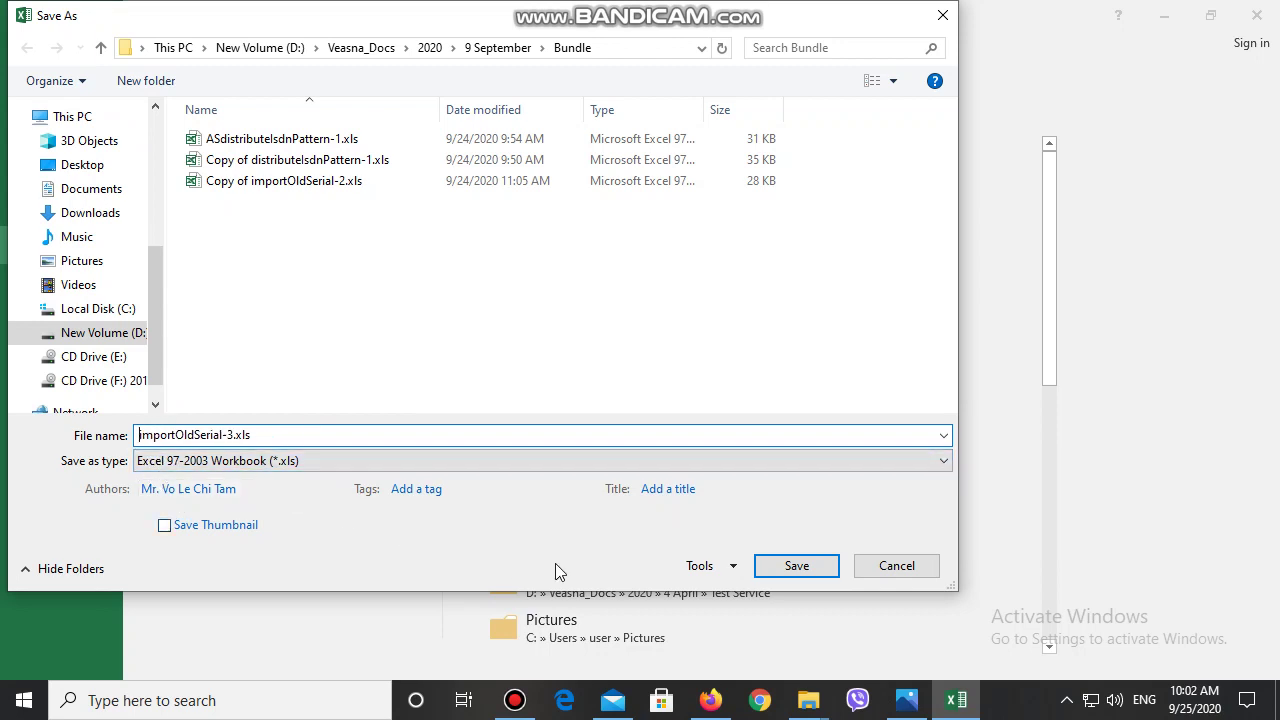
pyautogui.press('BackSpace')
pyautogui.write('Sim')
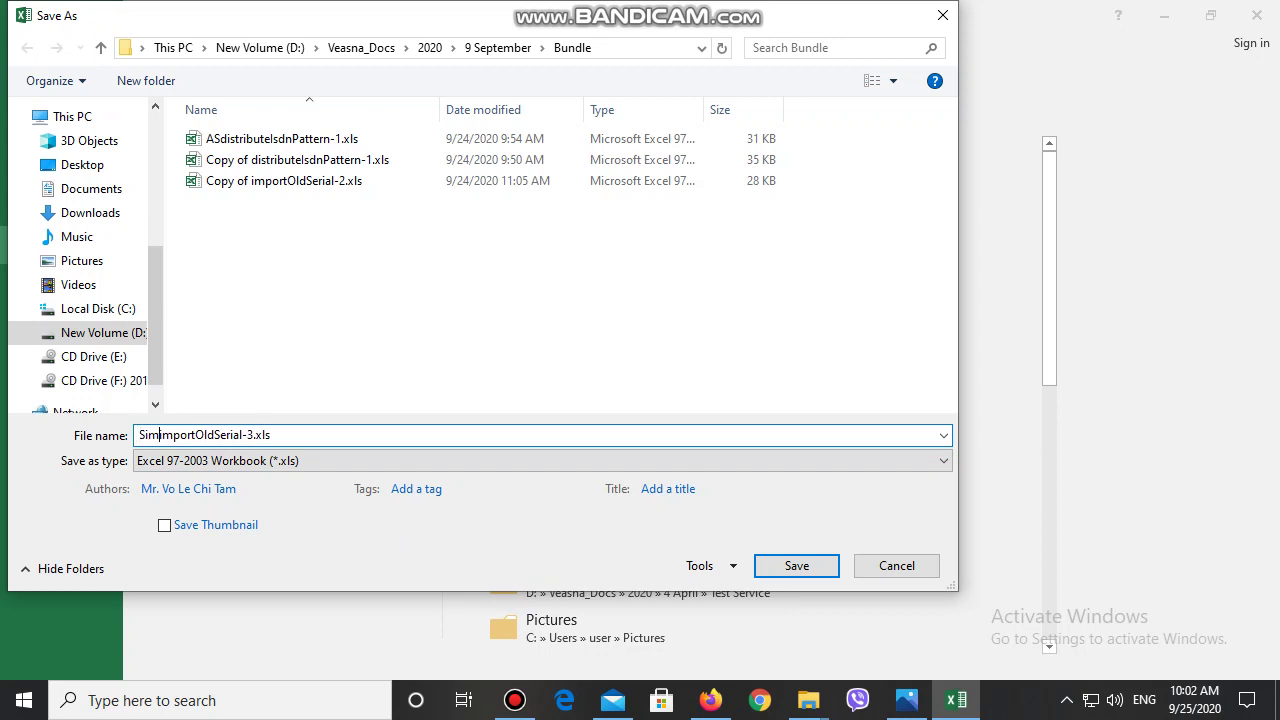
pyautogui.write(' Free')
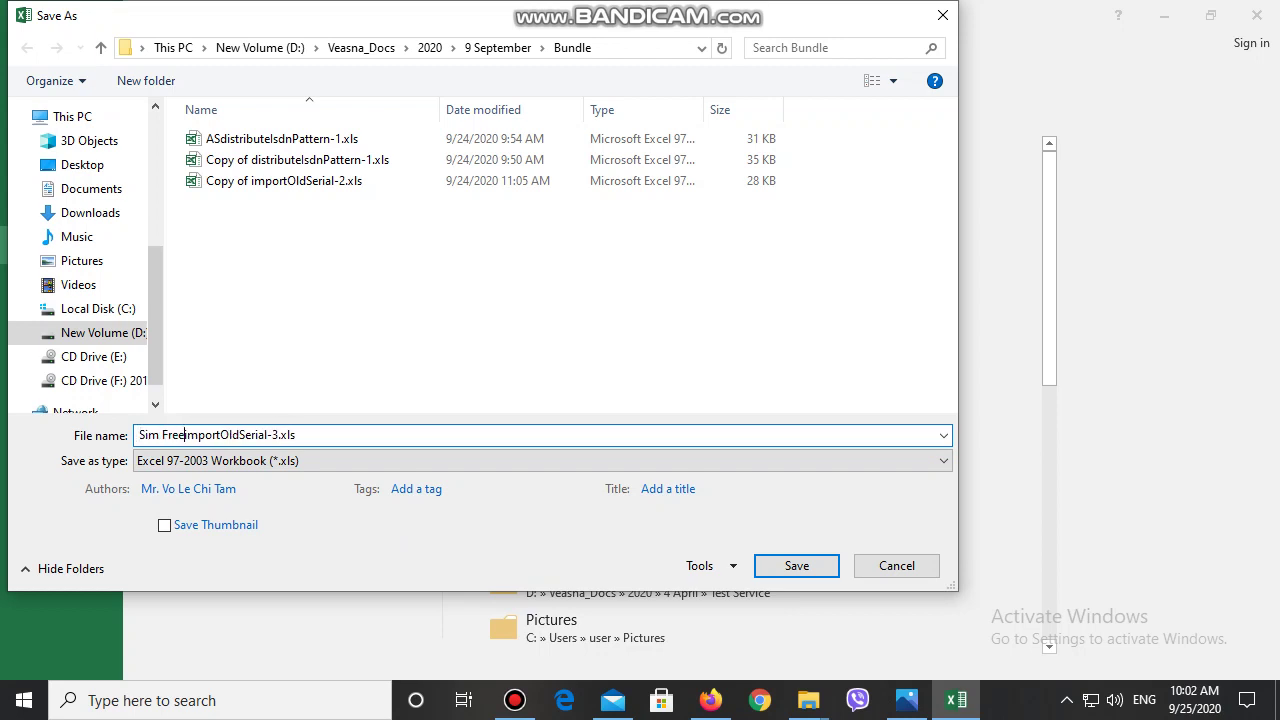
pyautogui.write('_')
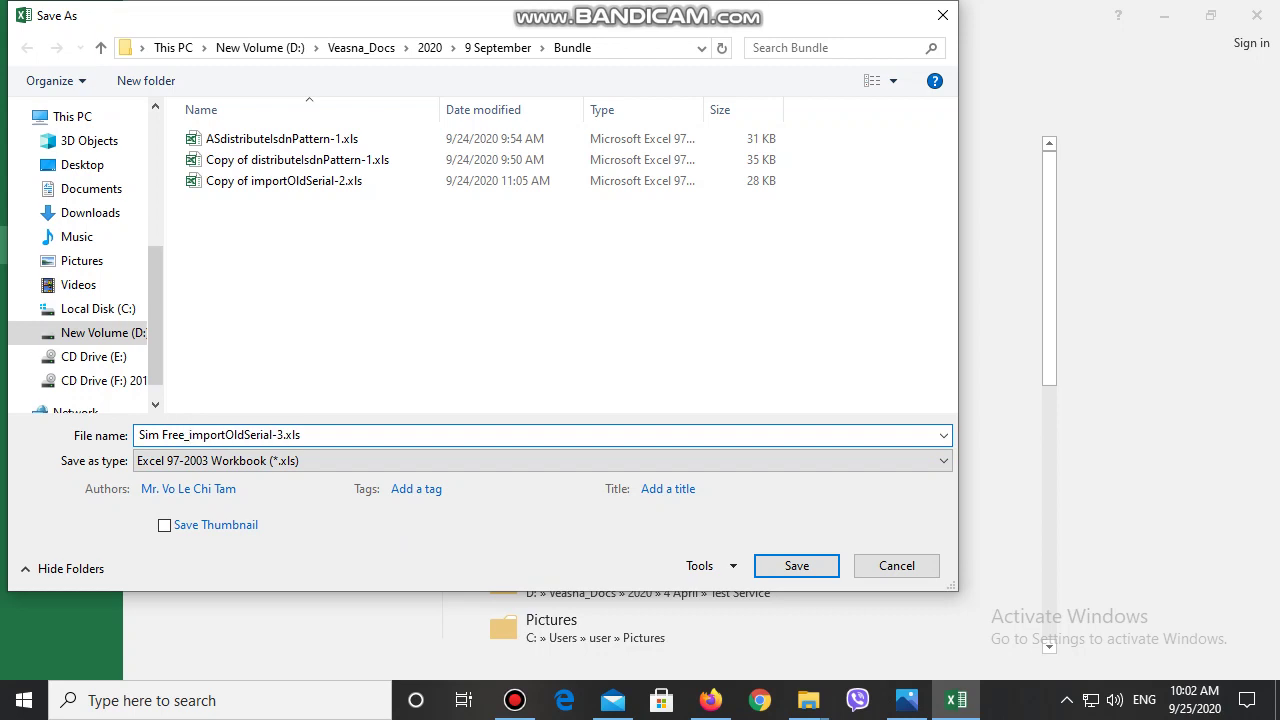
pyautogui.hotkey('ctrl', 'a')
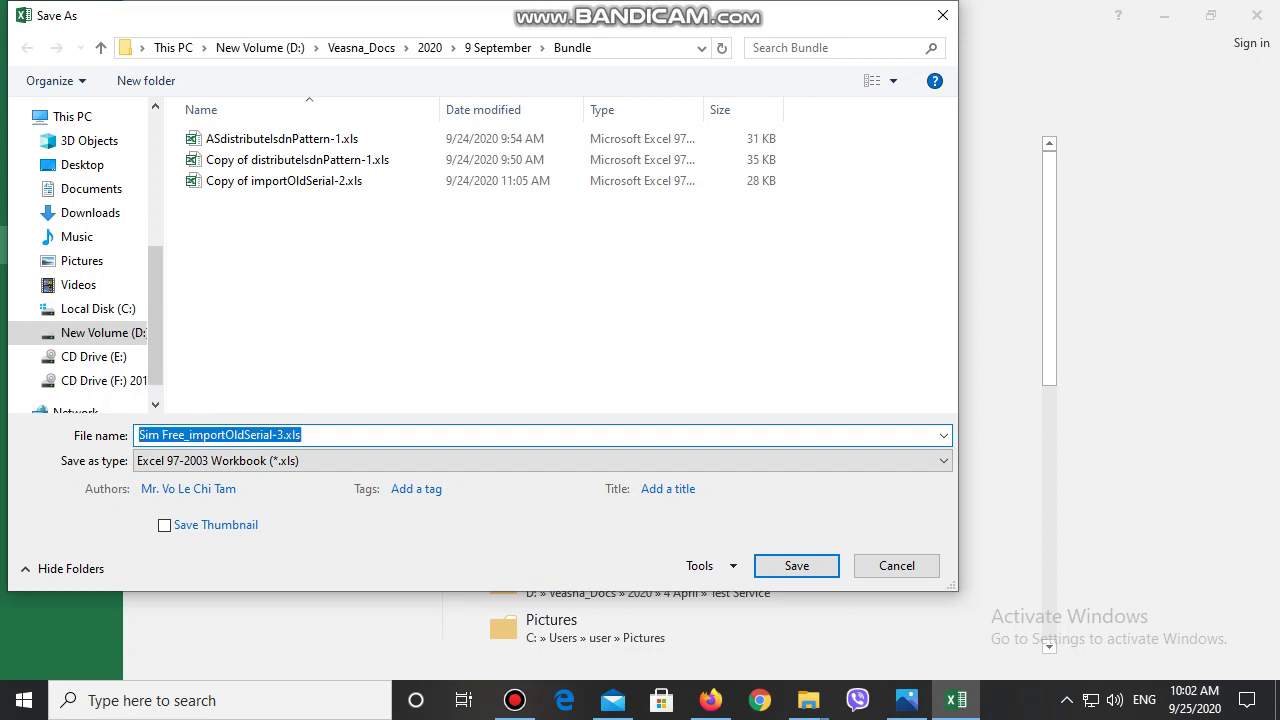
pyautogui.press('Escape')
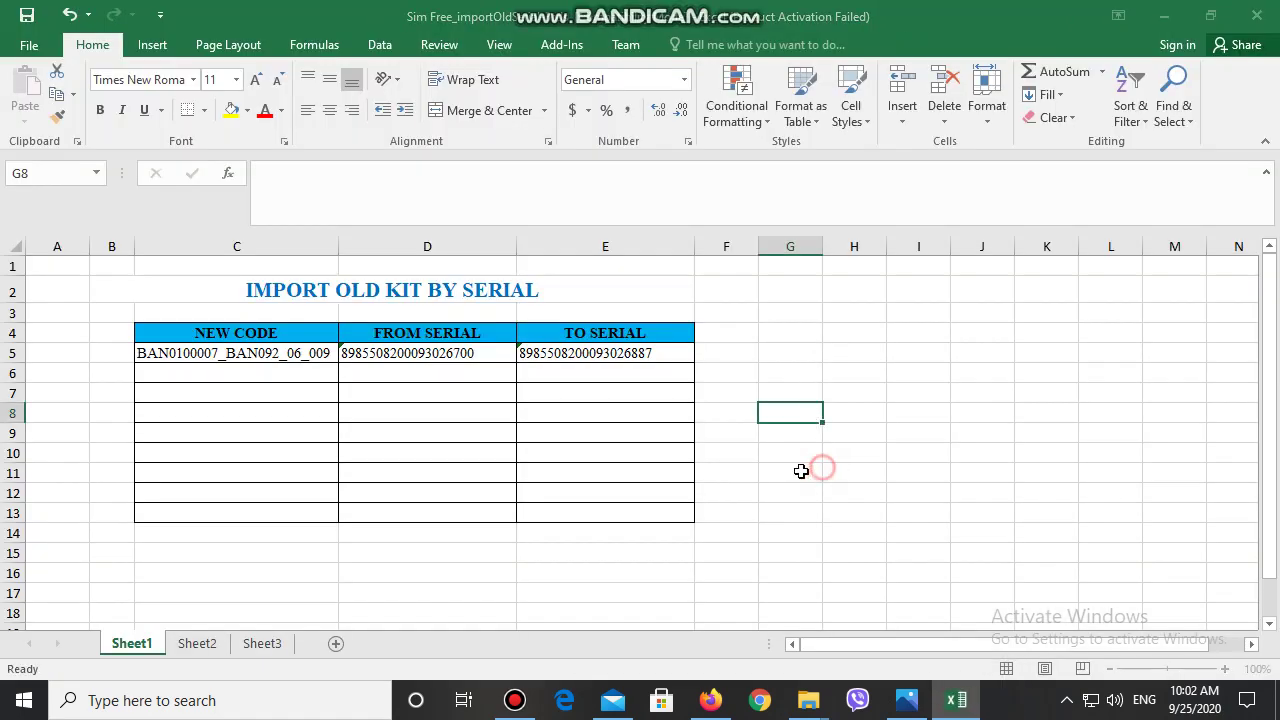
# Switch to the Update old Kit page in Firefox and open the file upload window with the import type kept at SERIAL TYPE.
pyautogui.click(710, 700)
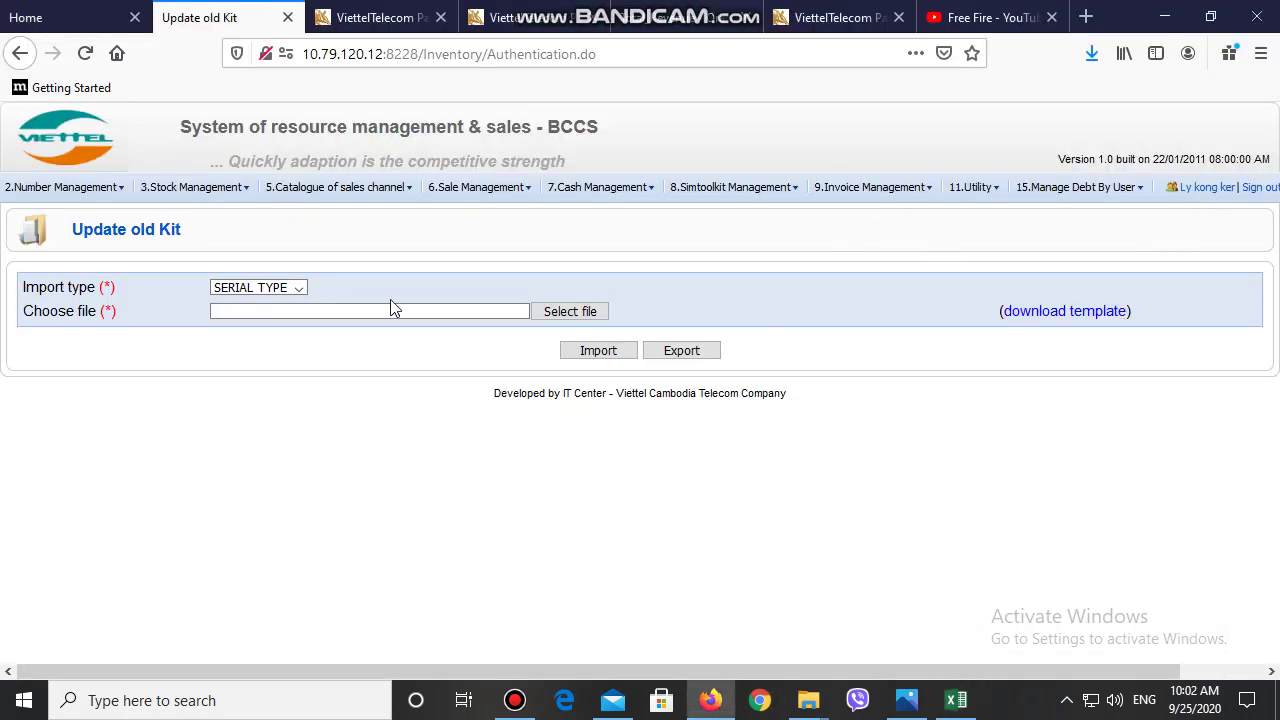
pyautogui.click(288, 290)
pyautogui.click(568, 250)
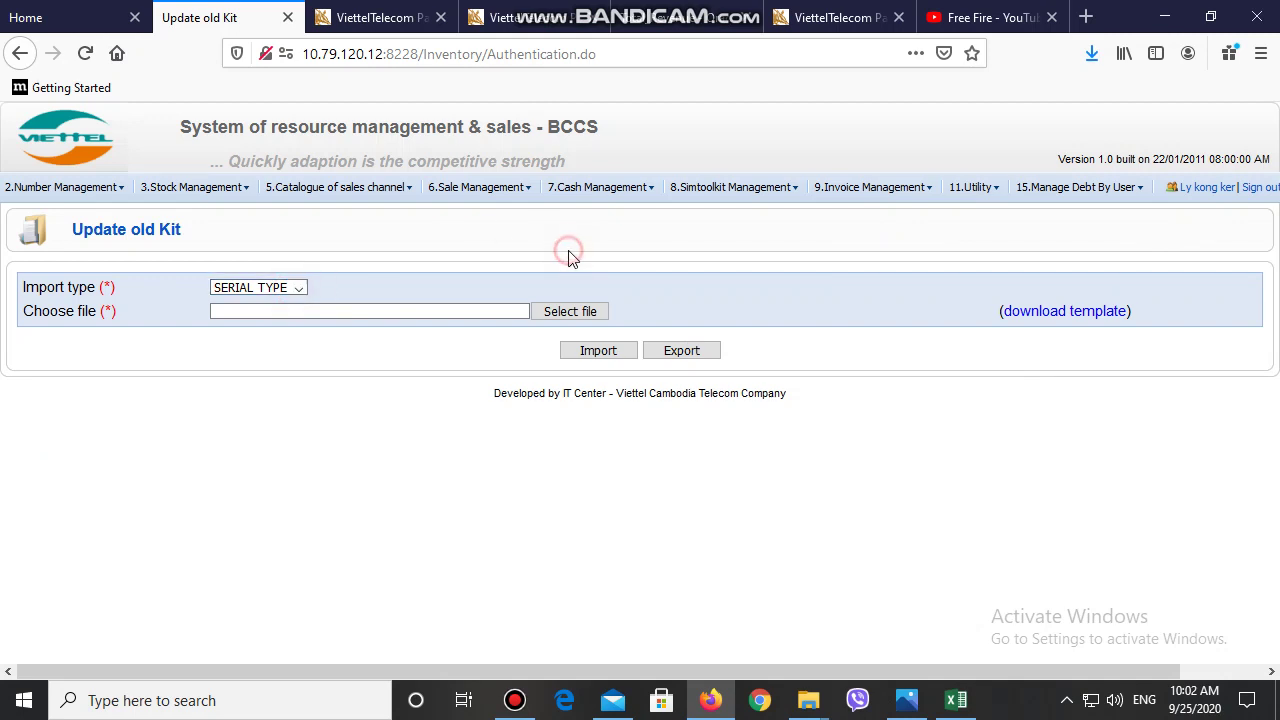
pyautogui.click(570, 312)
pyautogui.click(695, 469)
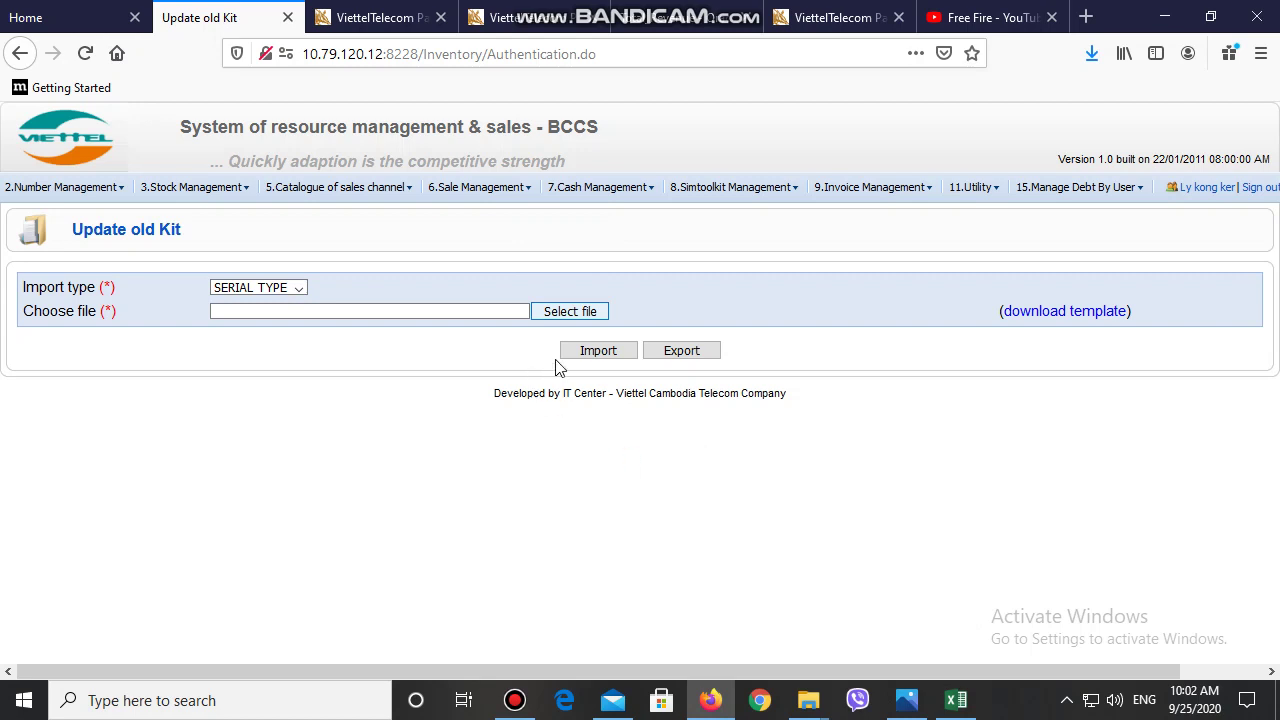
pyautogui.click(543, 316)
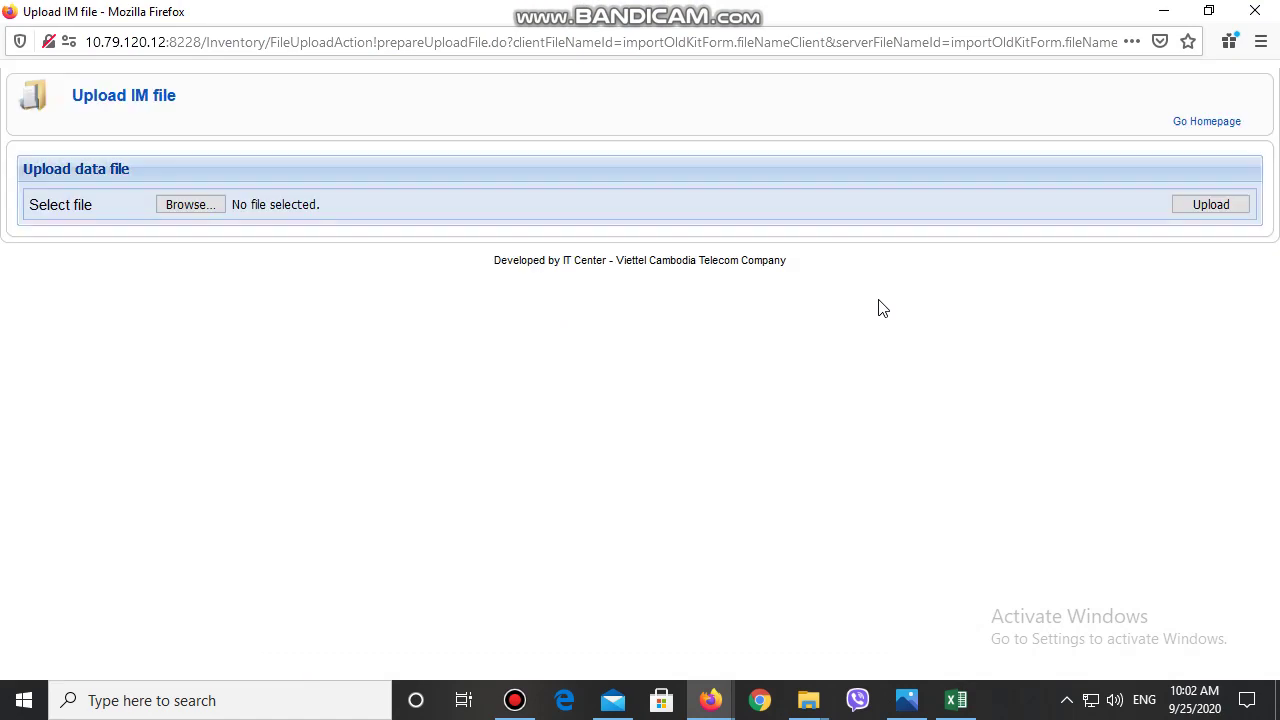
# Upload Sim Free_importOldSerial-3.xls from the Bundle folder and import it into Update old Kit.
pyautogui.click(200, 206)
pyautogui.click(200, 206)
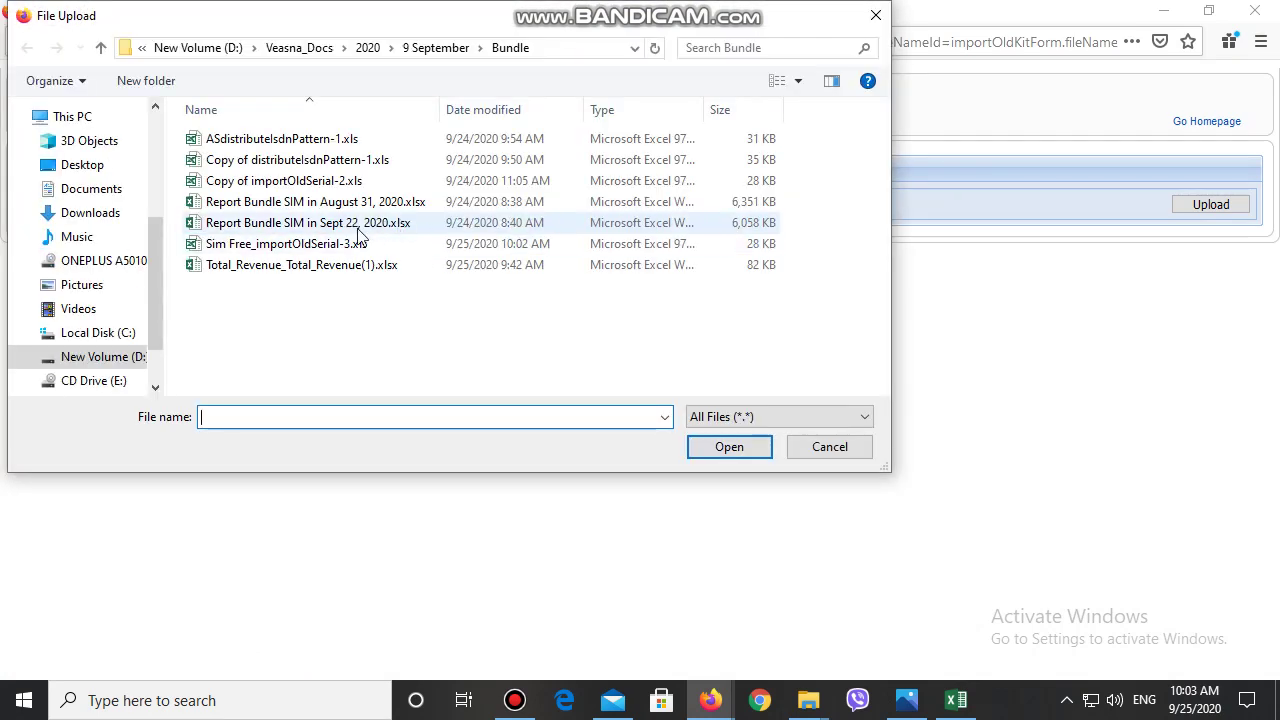
pyautogui.click(291, 245)
pyautogui.doubleClick(291, 245)
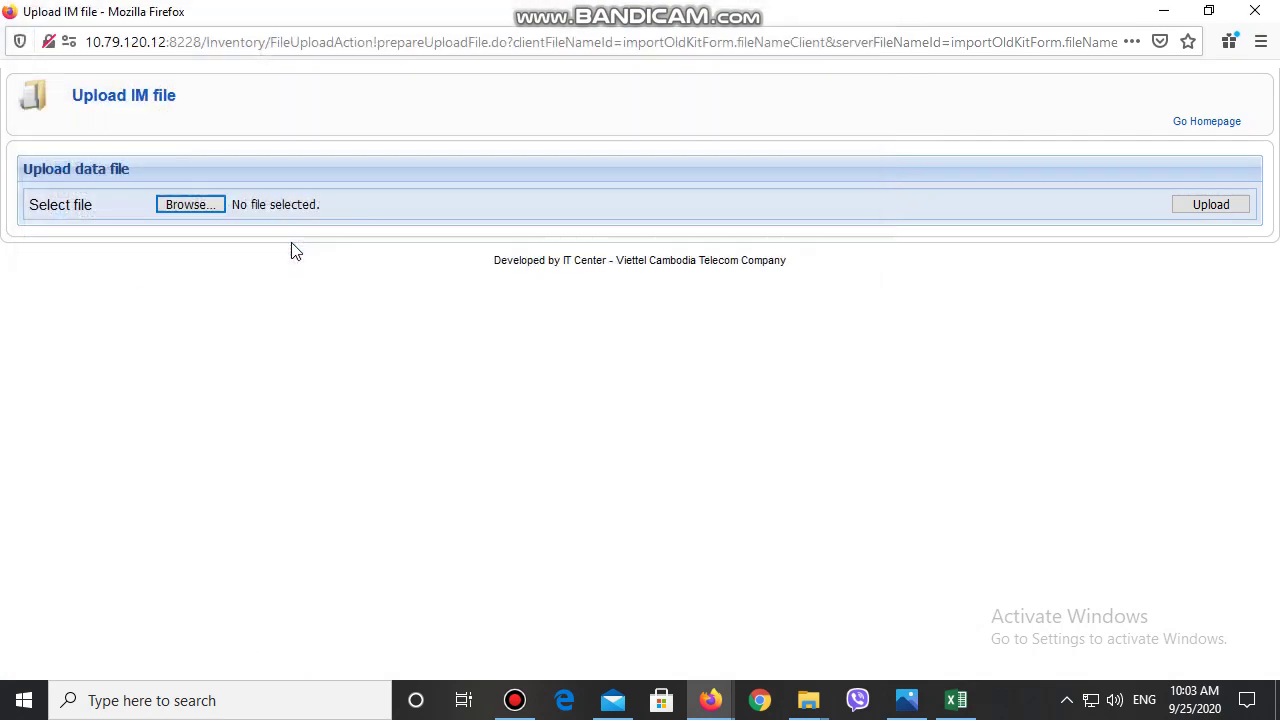
pyautogui.click(1216, 206)
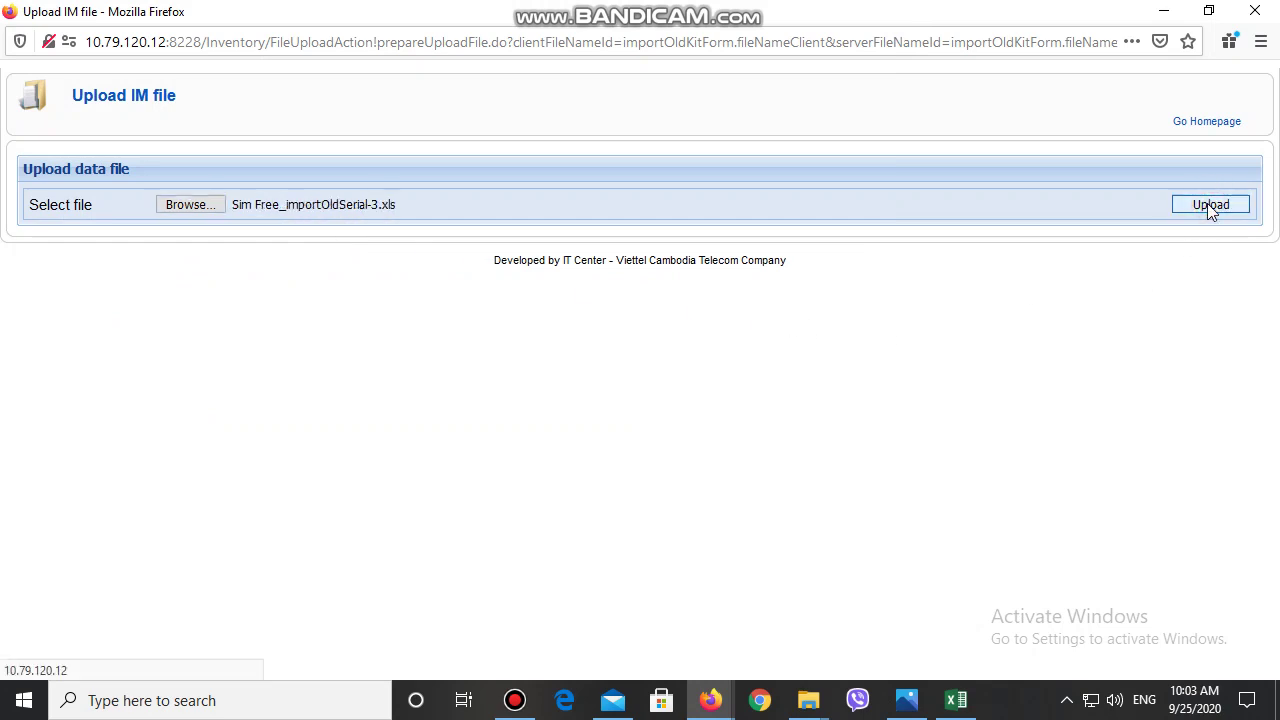
pyautogui.click(590, 351)
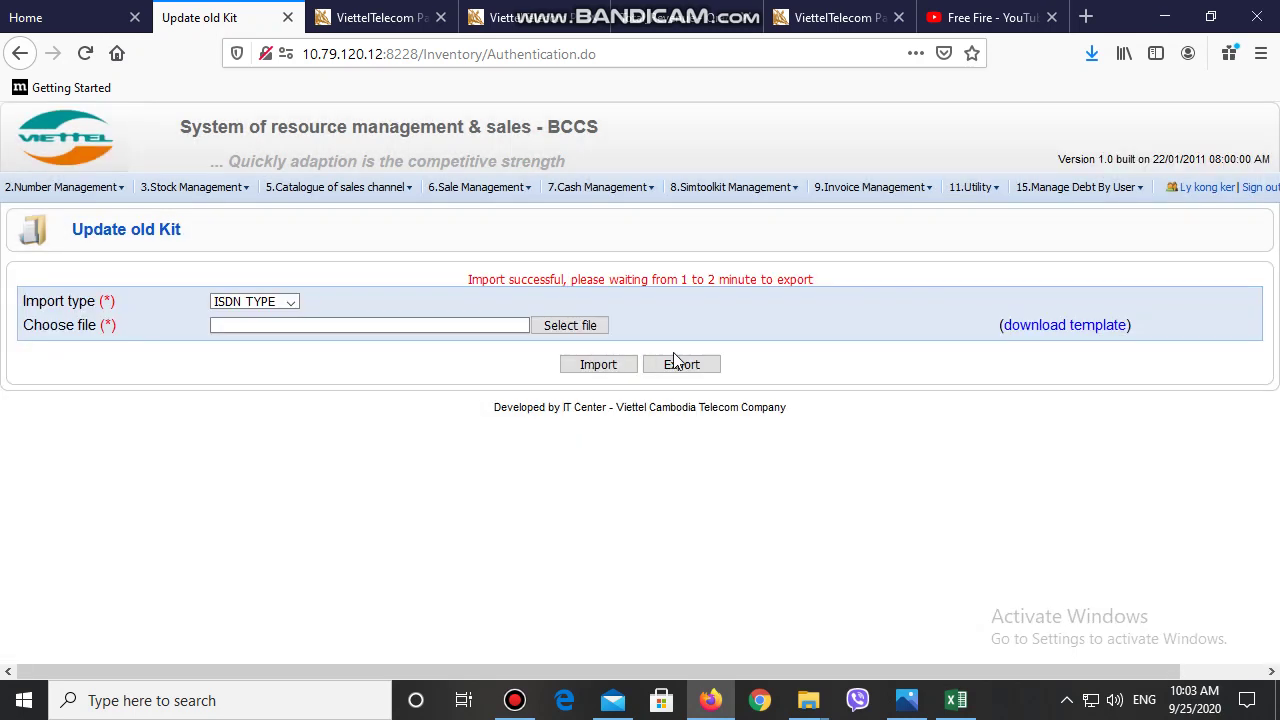
# Export the Update old Kit import result and save the generated result file exportOldKit_2020092510240308.xls to the computer.
pyautogui.click(682, 366)
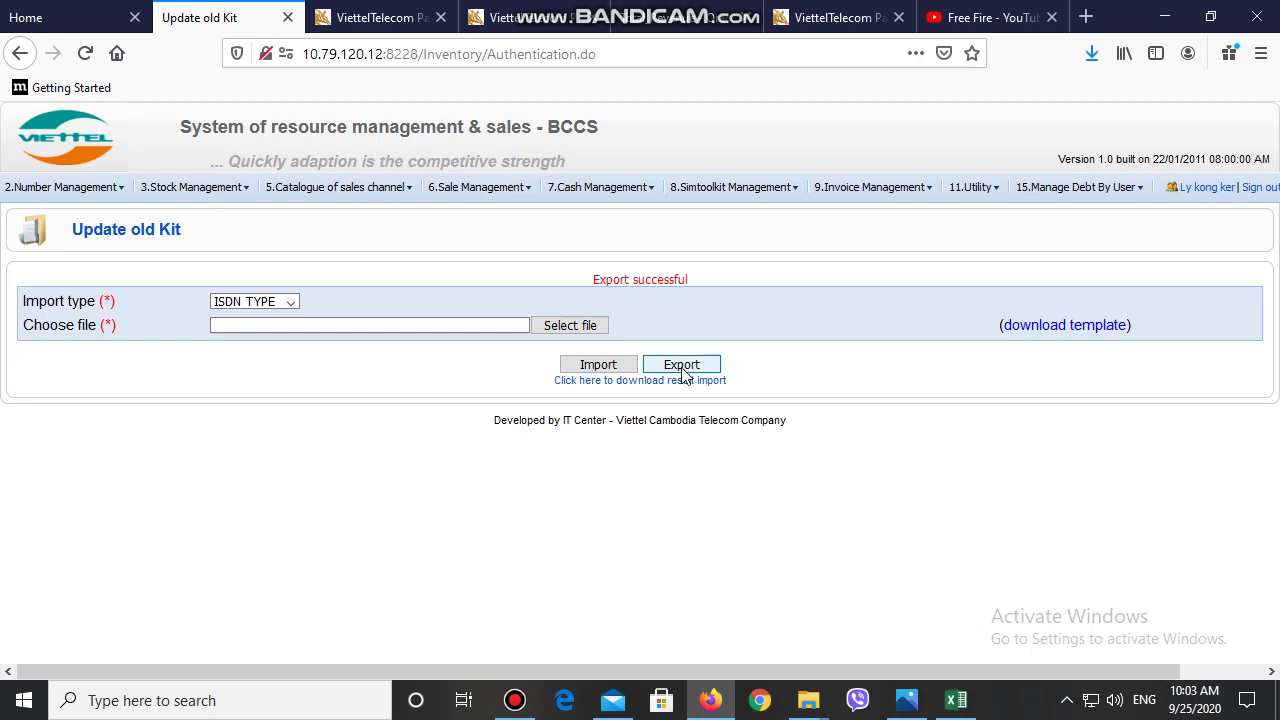
pyautogui.click(687, 385)
pyautogui.click(636, 382)
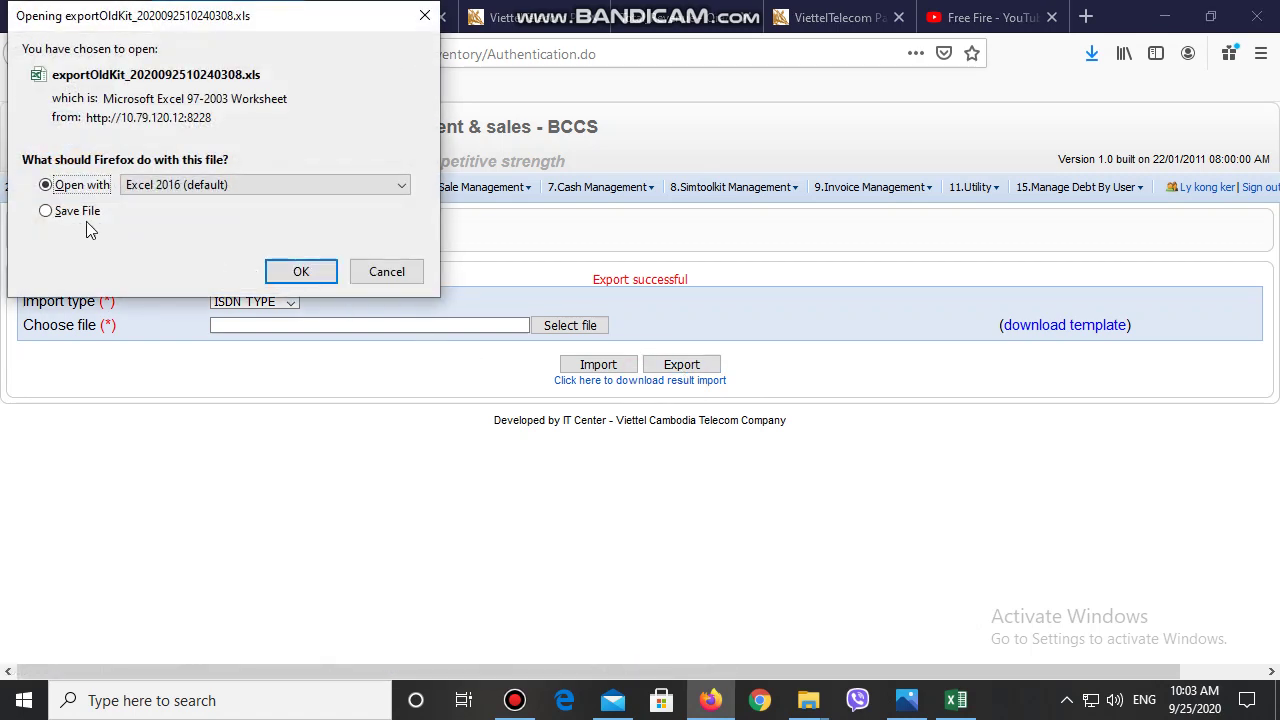
pyautogui.click(46, 210)
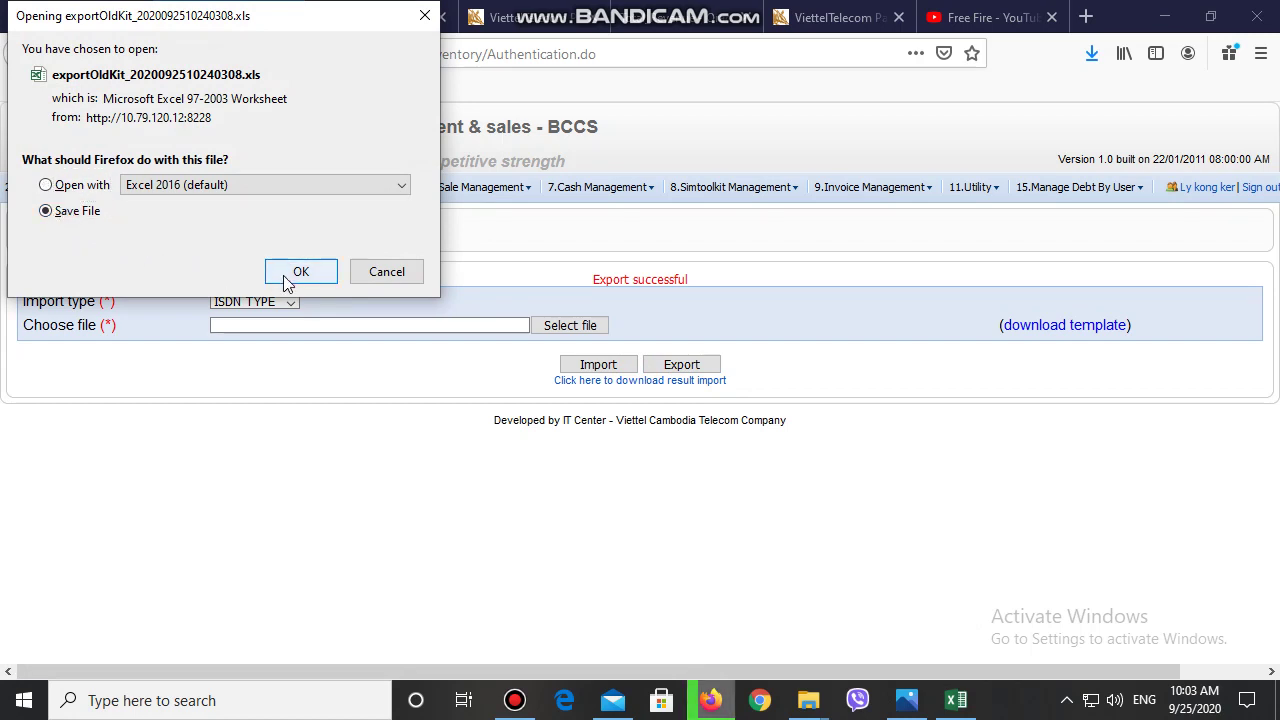
pyautogui.click(300, 272)
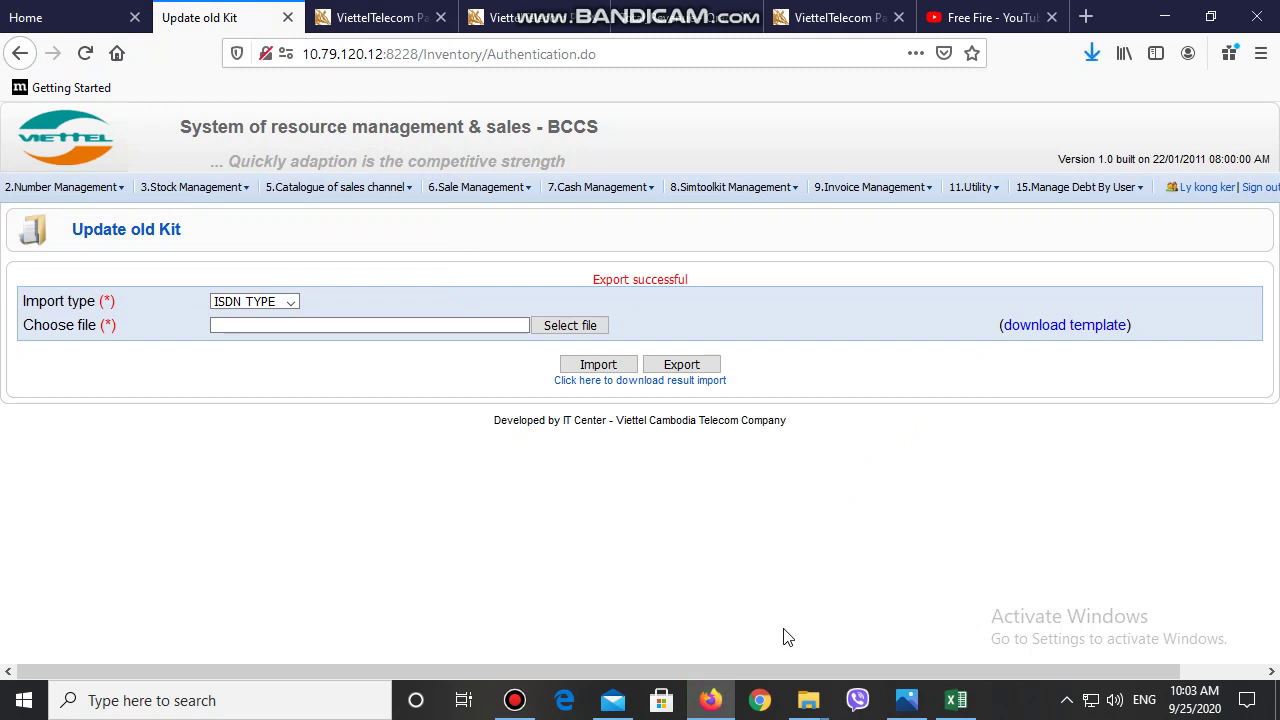
# Transfer exportOldKit_2020092510240308.xls from the Downloads folder to the 2020 > 9 September > Bundle folder on drive D.
pyautogui.click(1092, 60)
pyautogui.click(1077, 107)
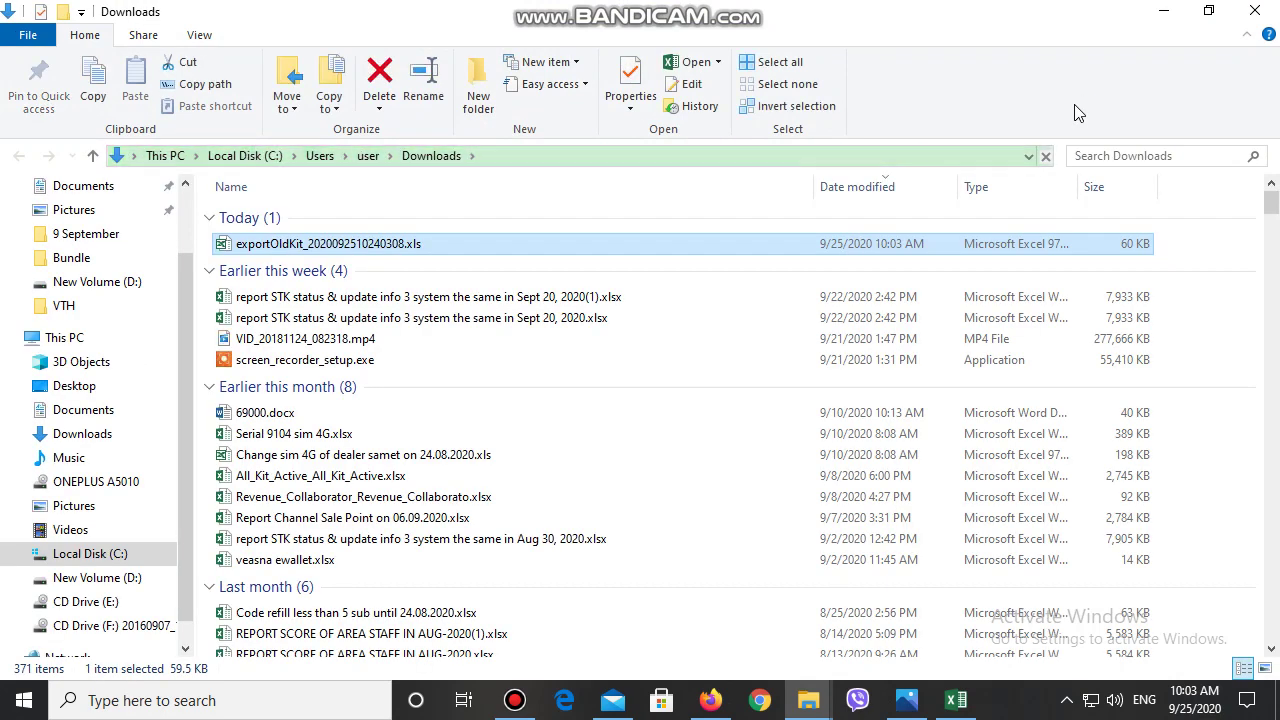
pyautogui.click(140, 577)
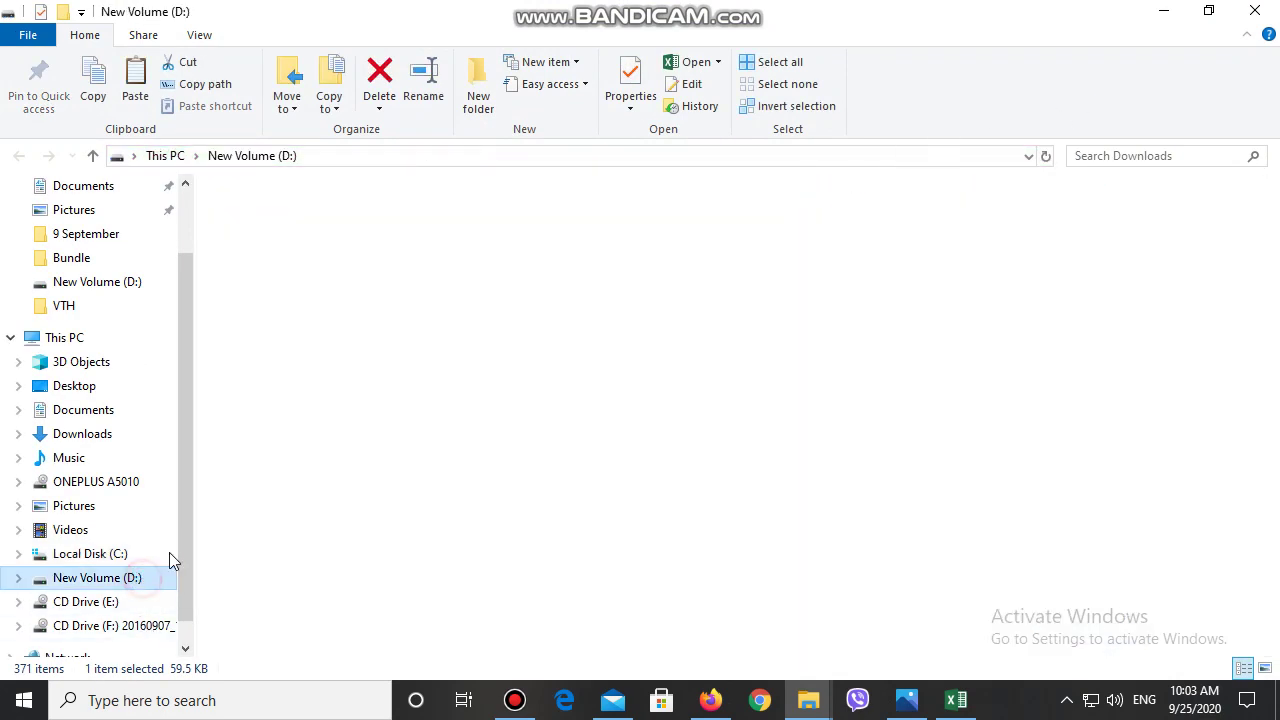
pyautogui.doubleClick(1217, 530)
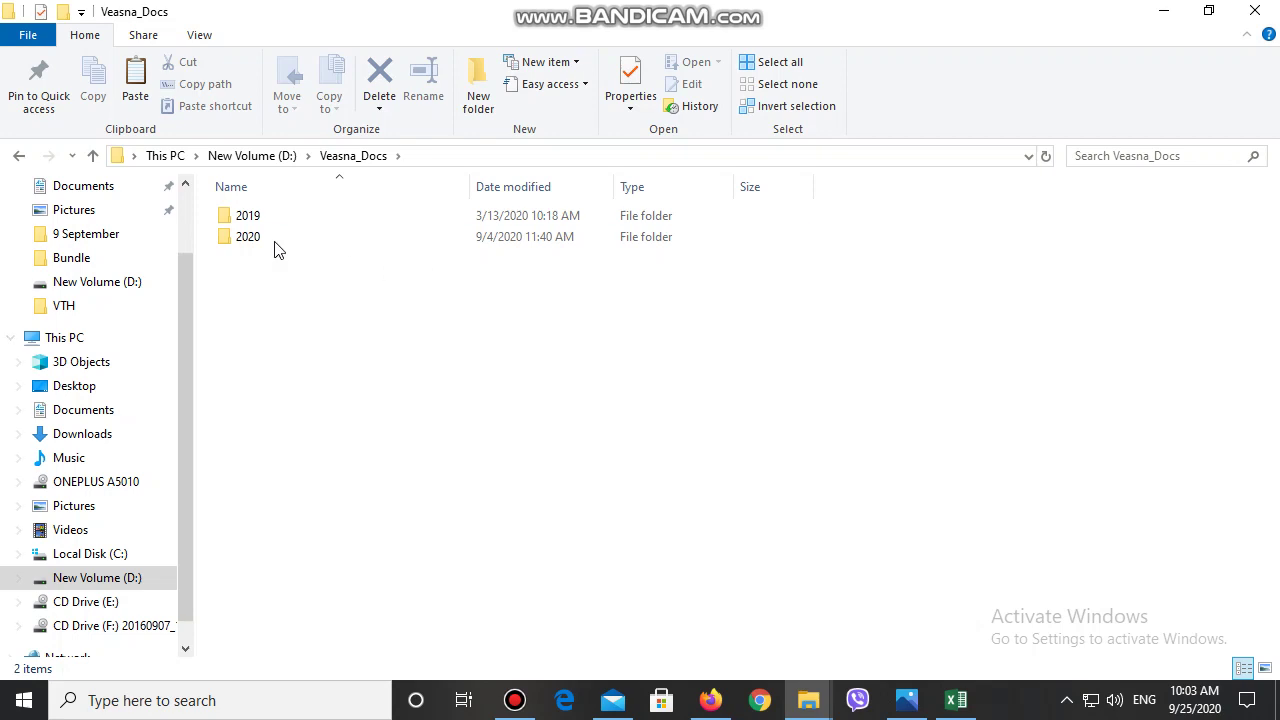
pyautogui.doubleClick(276, 240)
pyautogui.doubleClick(300, 381)
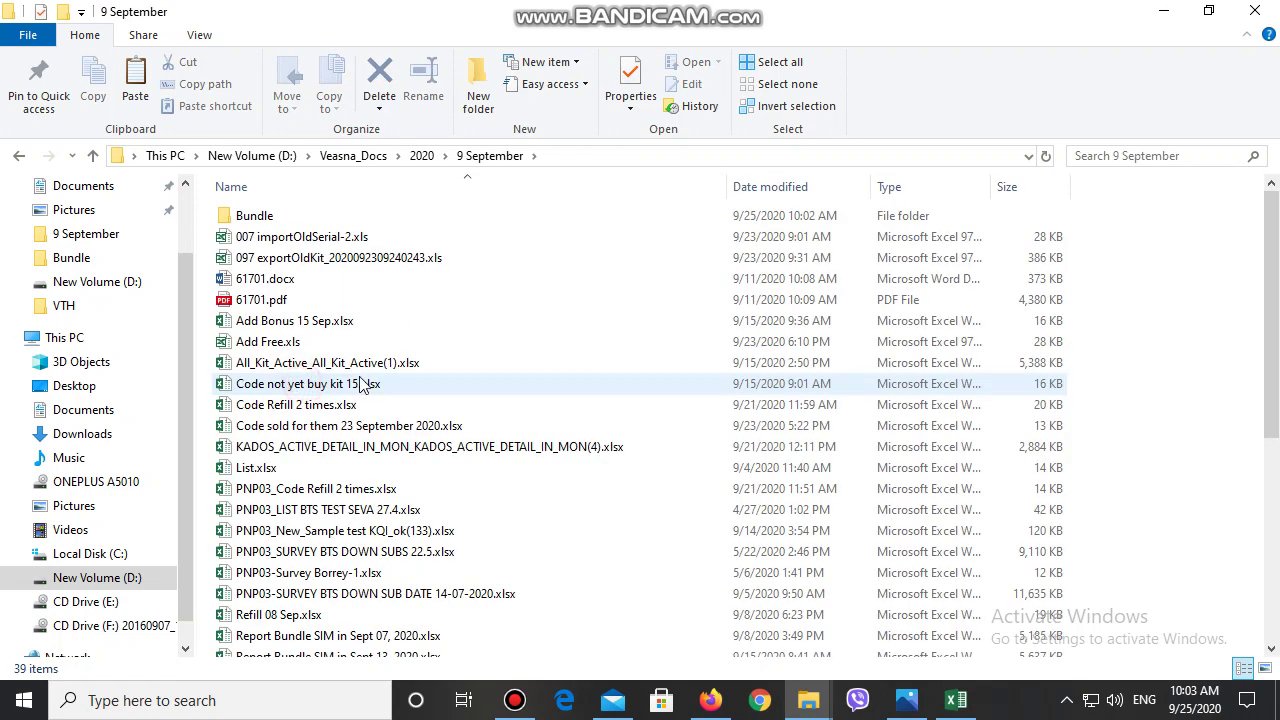
pyautogui.doubleClick(267, 220)
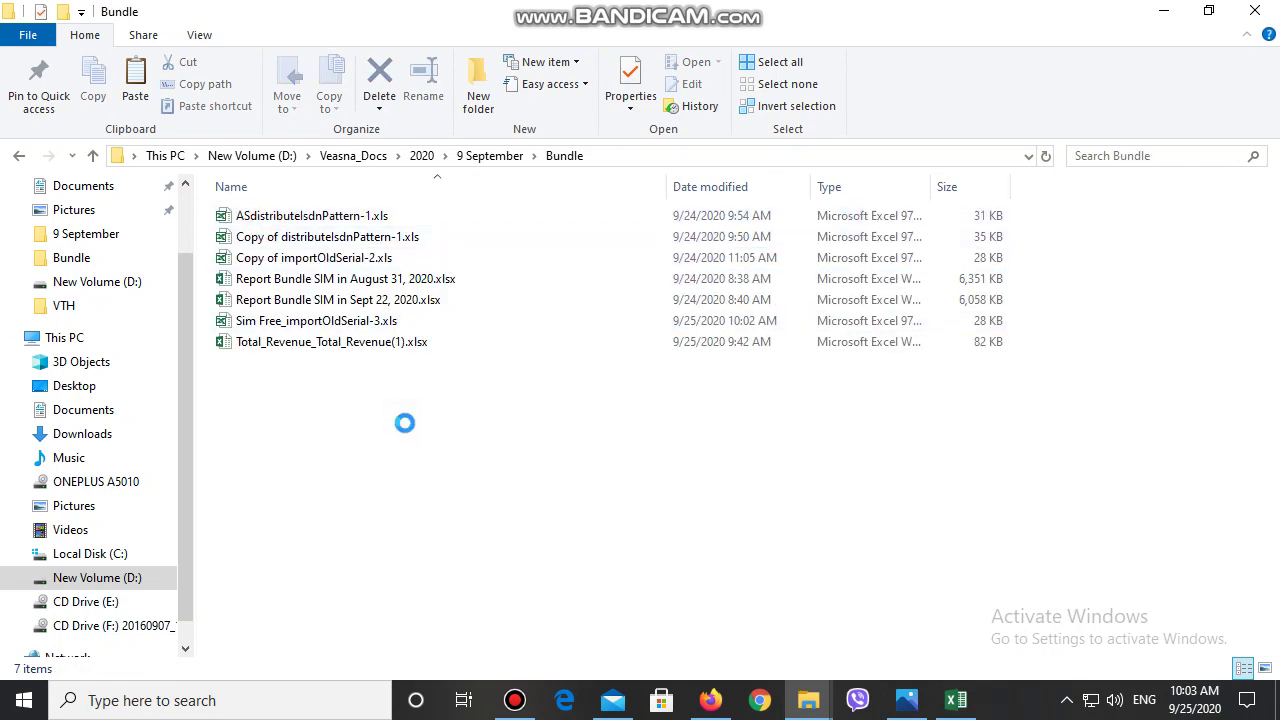
pyautogui.hotkey('ctrl', 'v')
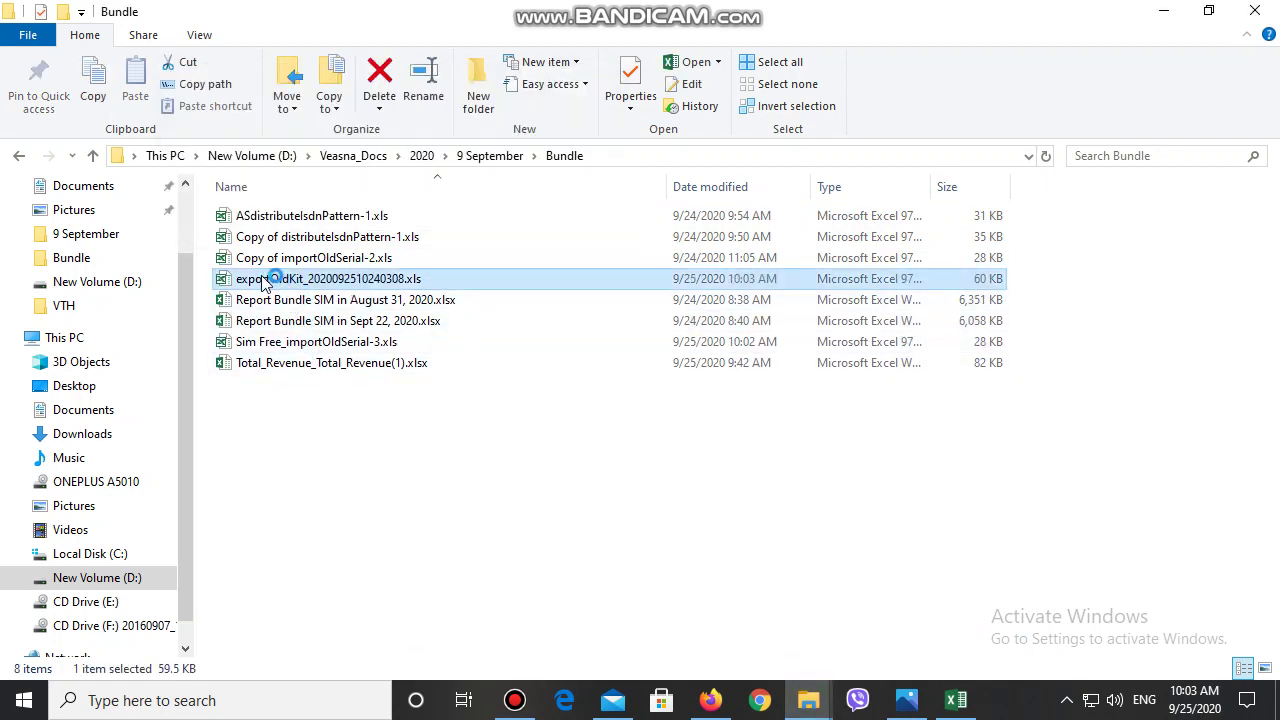
# Rename the exported result file in the Bundle folder as SimFree_exportOldKit_2020092510240308.xls.
pyautogui.click(255, 278)
pyautogui.click(240, 280)
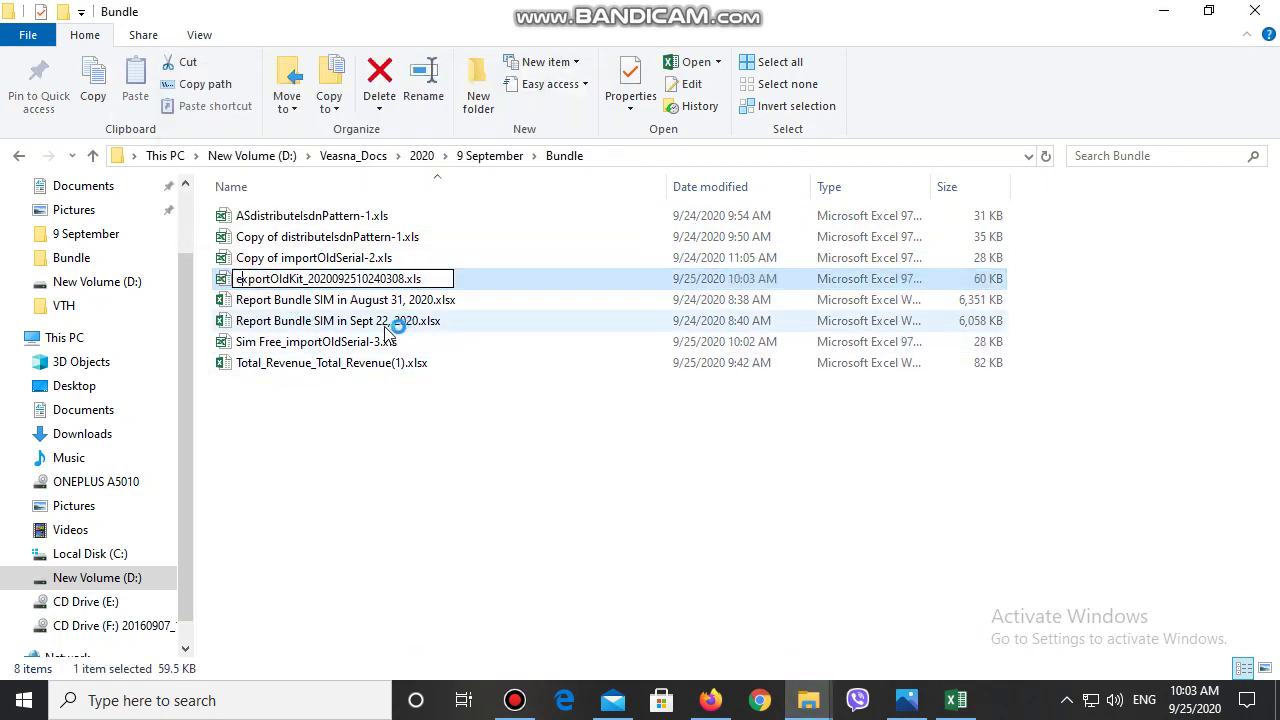
pyautogui.write('Sim')
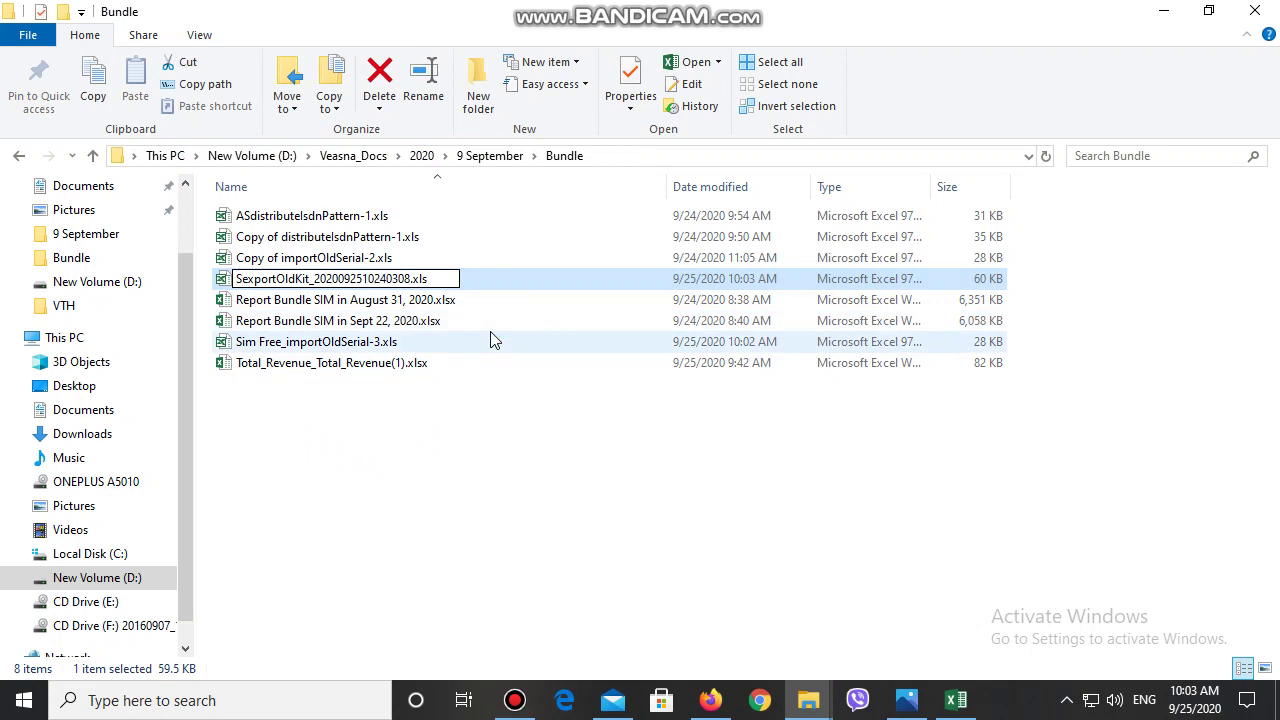
pyautogui.write('Free')
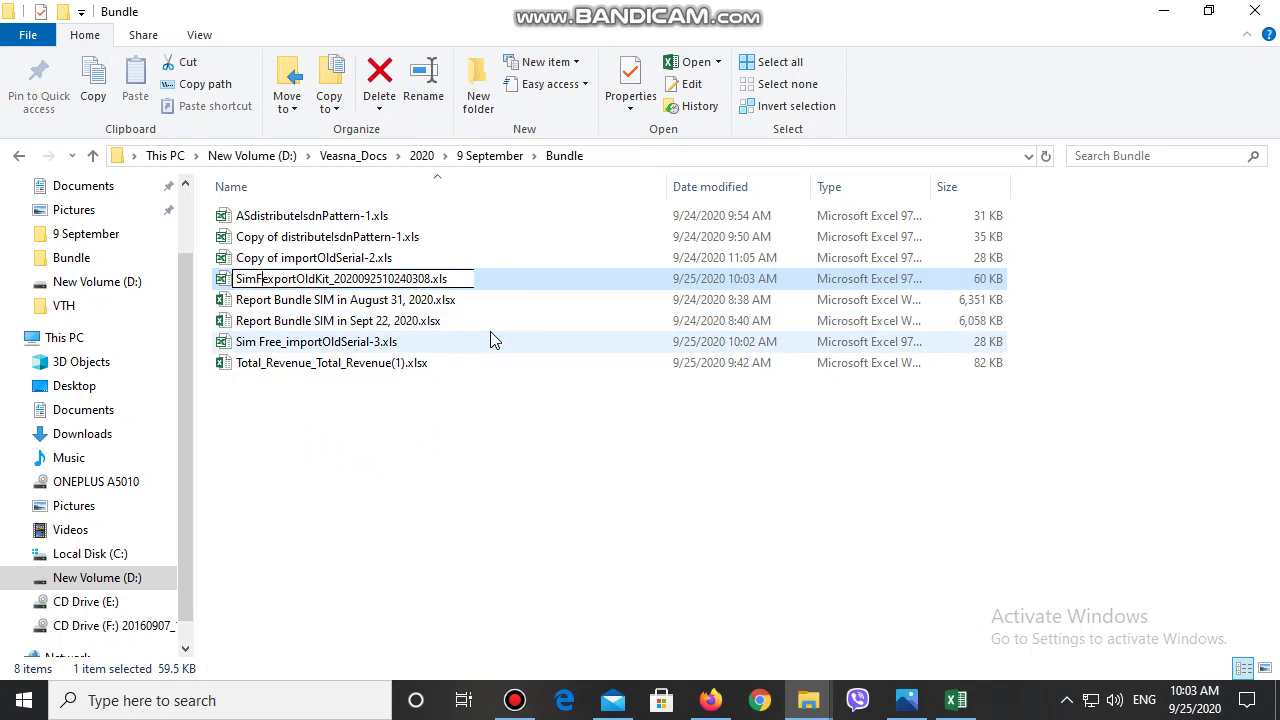
pyautogui.write('_')
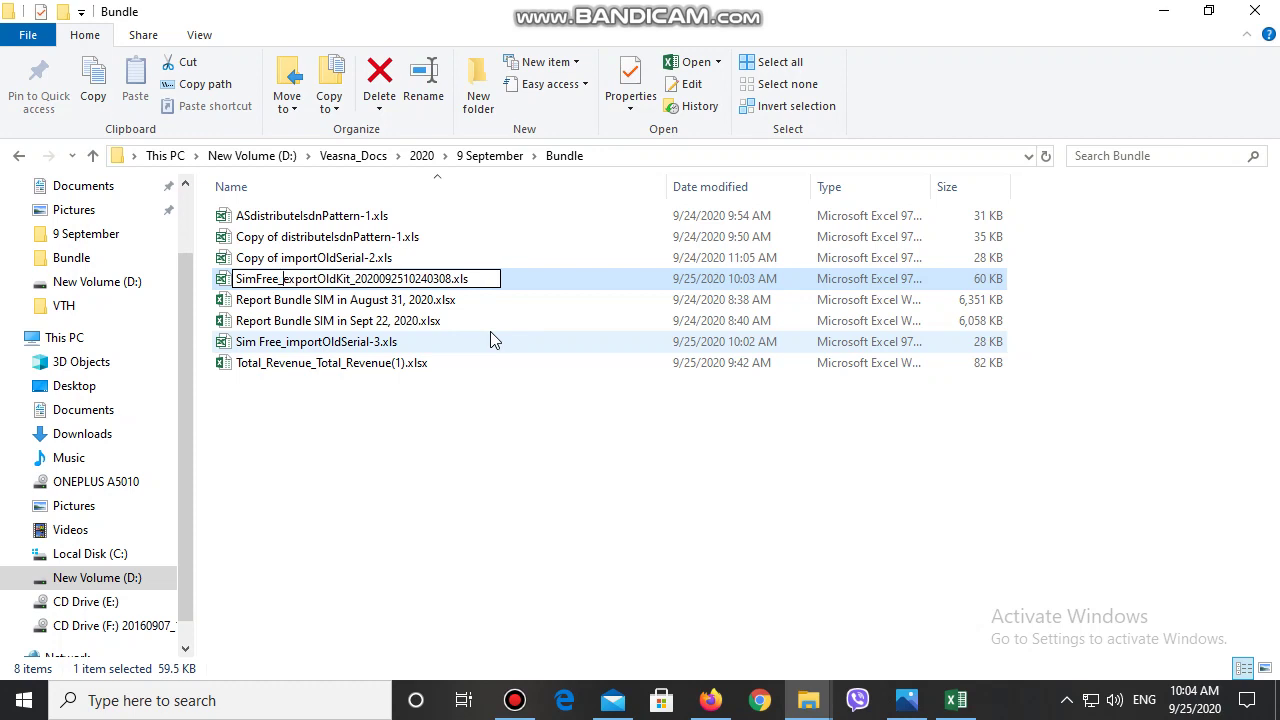
pyautogui.press('Return')
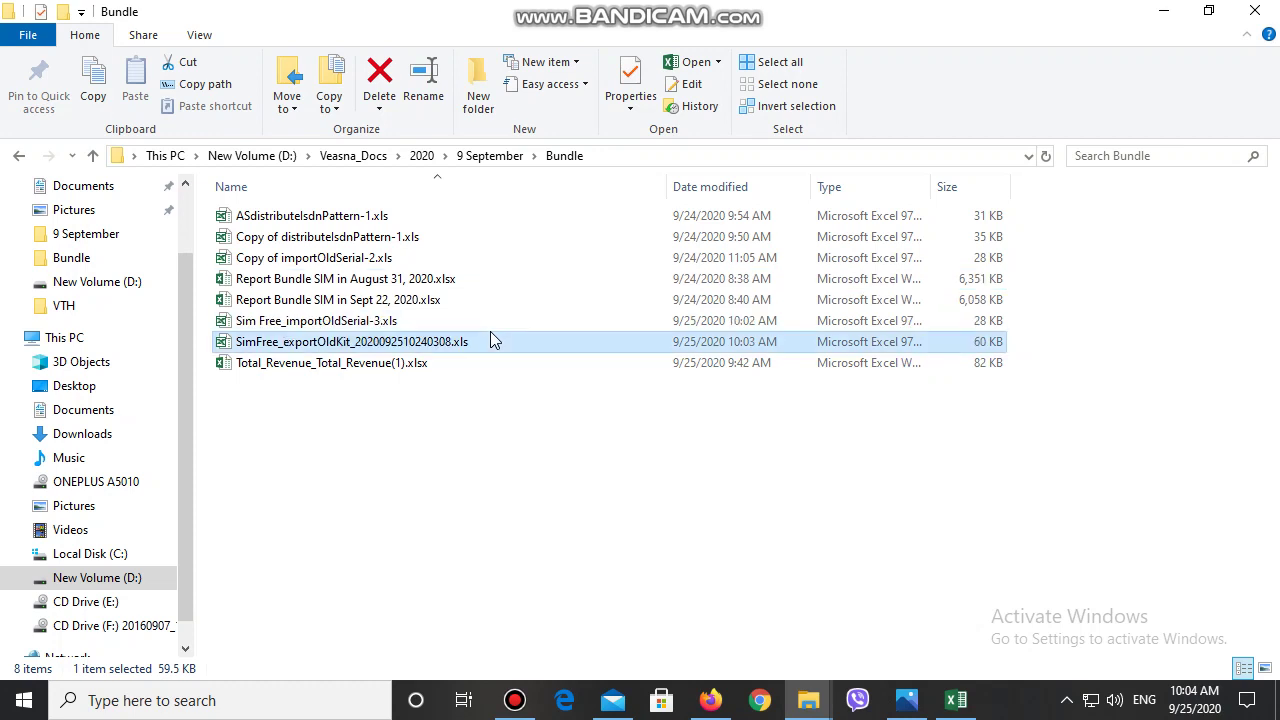
pyautogui.click(492, 460)
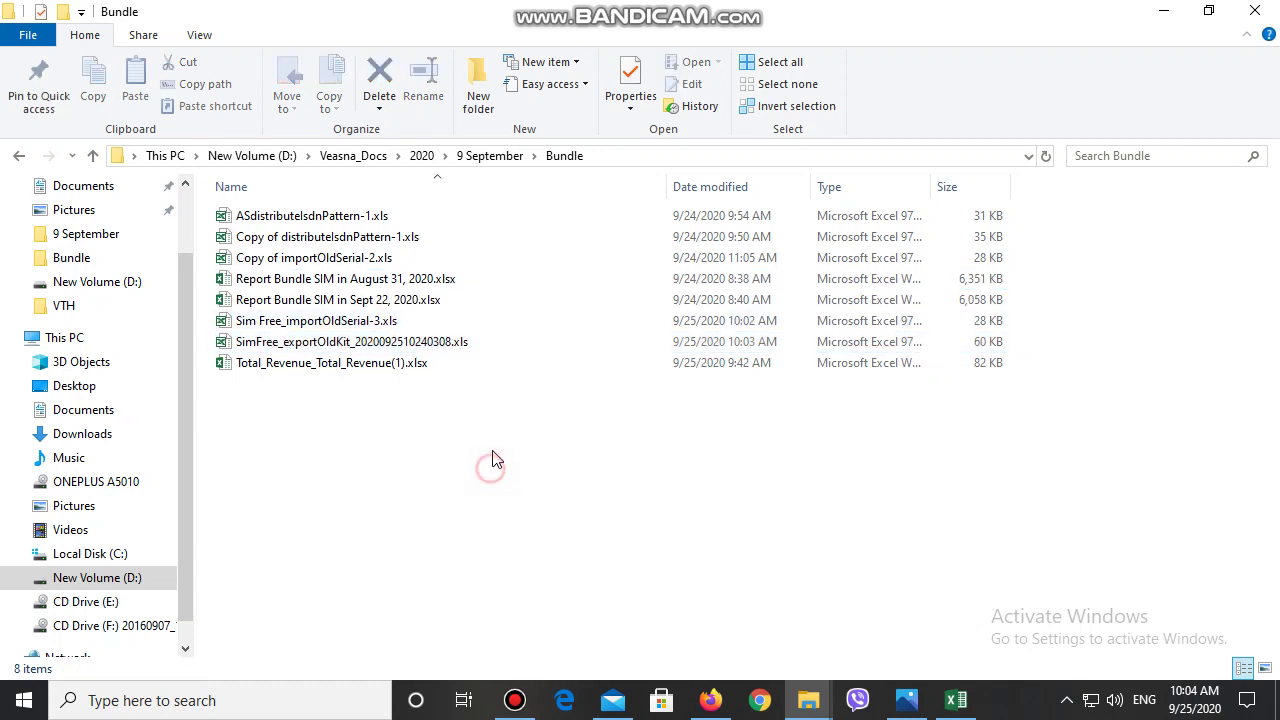
pyautogui.click(612, 704)
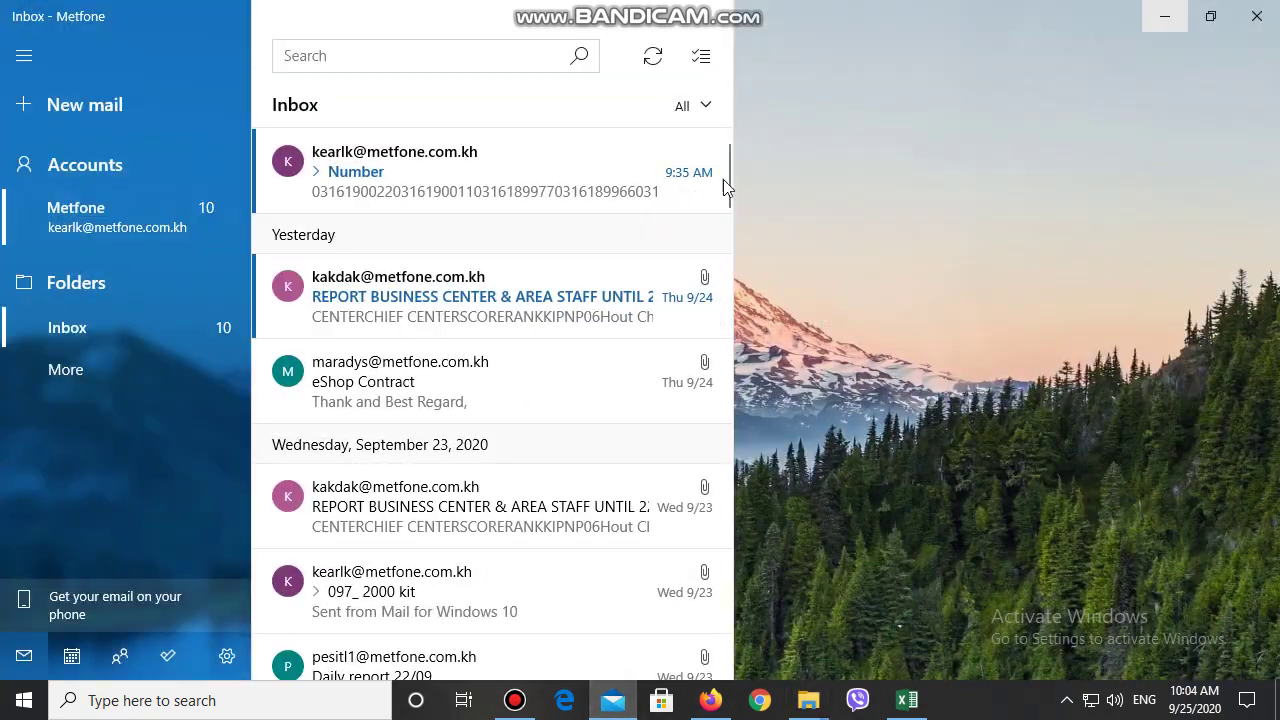
pyautogui.click(1164, 22)
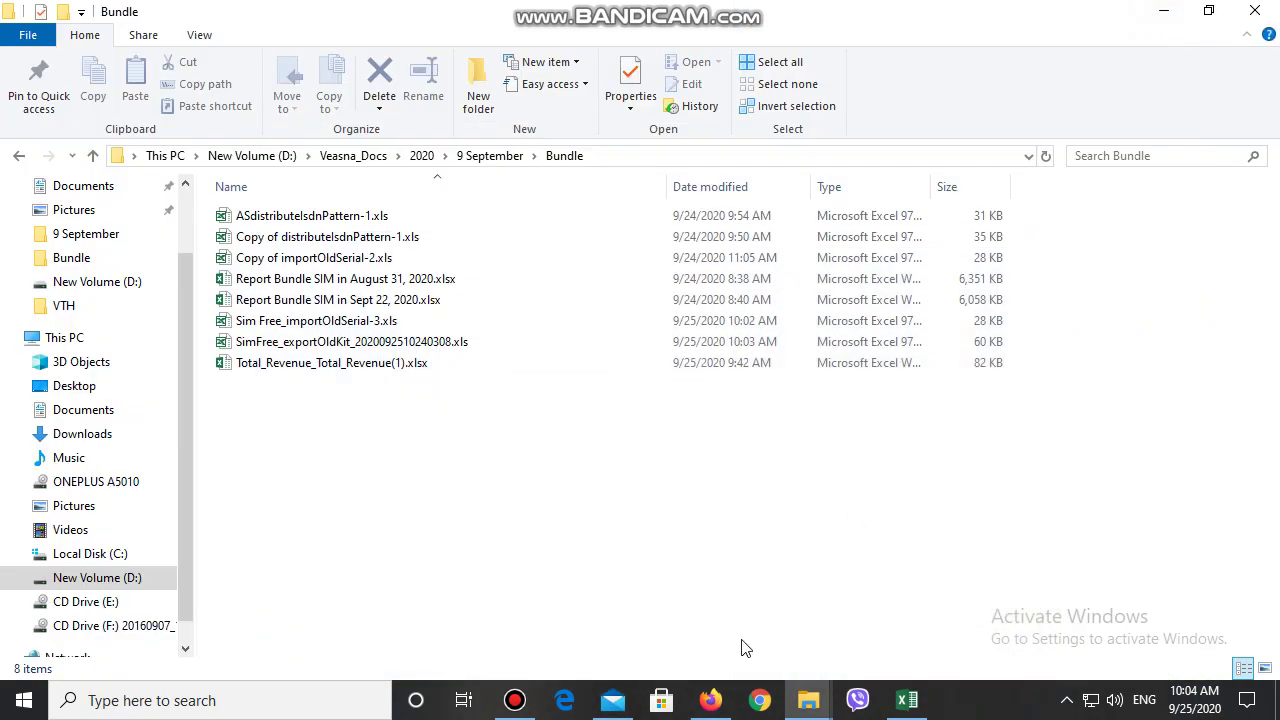
pyautogui.click(514, 700)
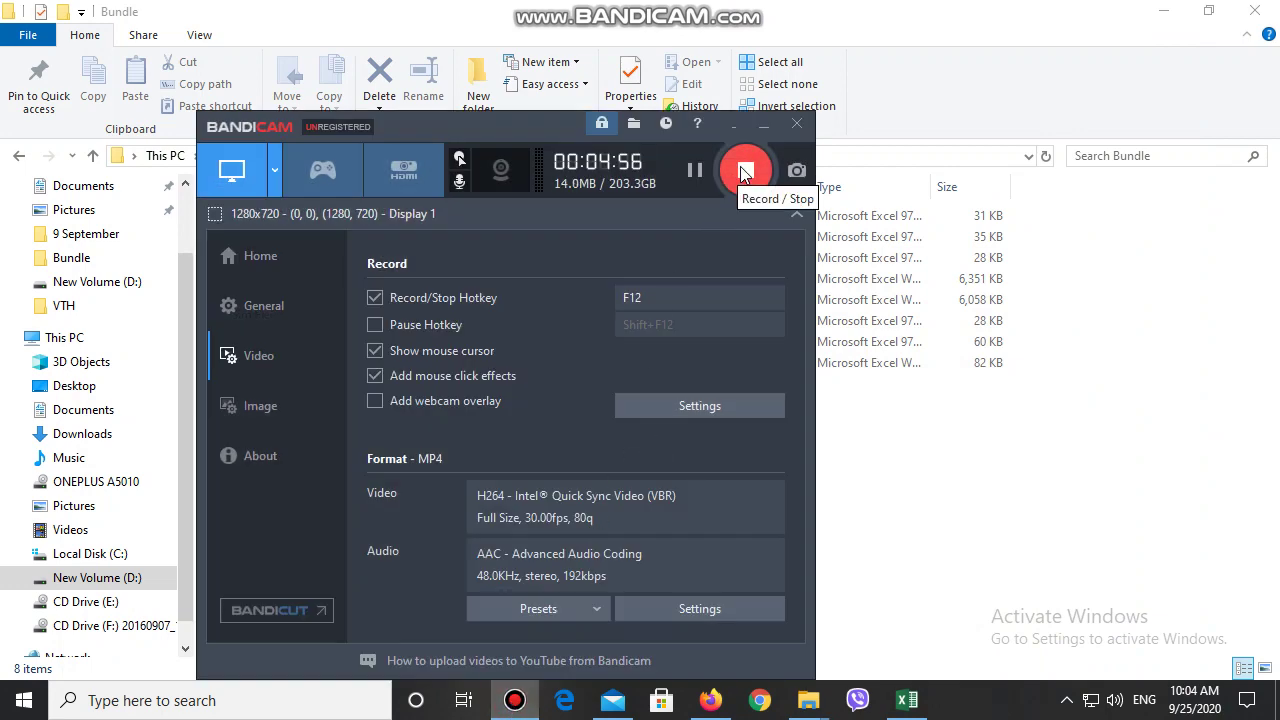